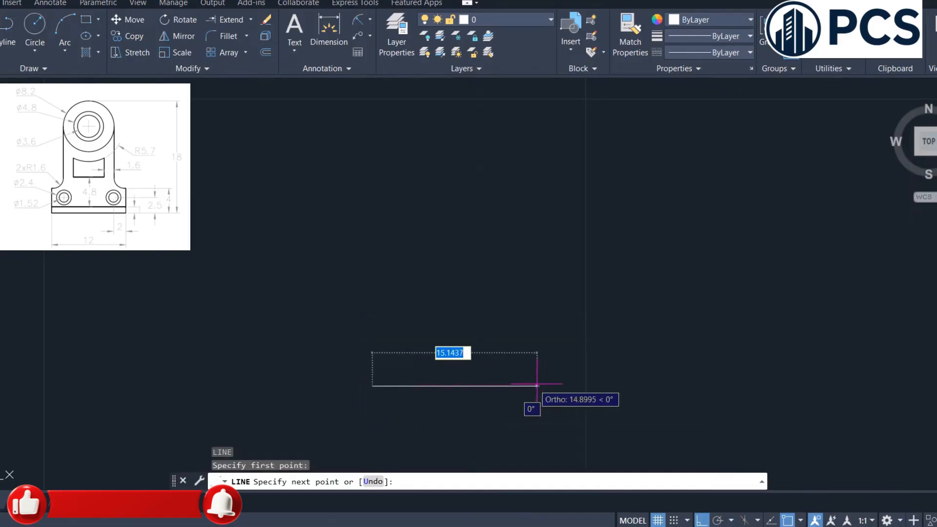
Step: Draw a closed rectangular outline with the Line command, 12 units wide and 4 units high
text(12)
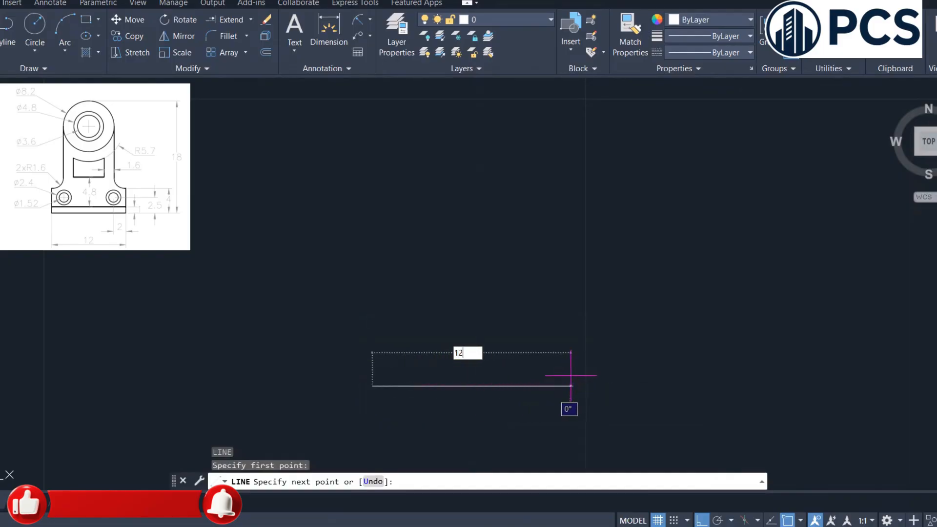
key(Return)
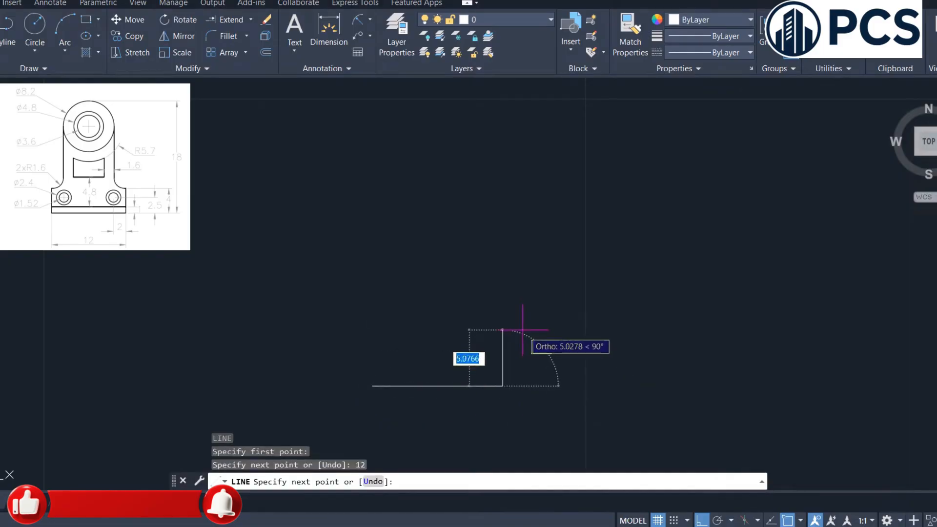
text(4)
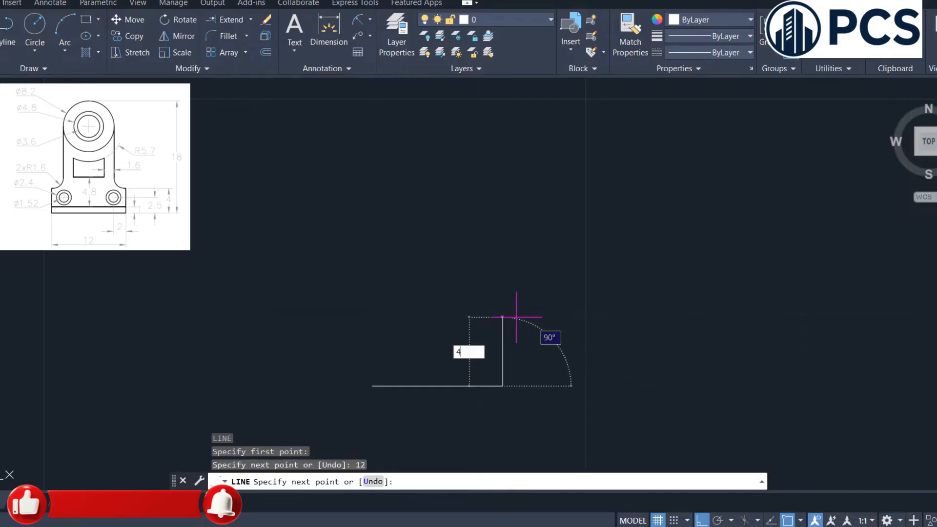
key(Return)
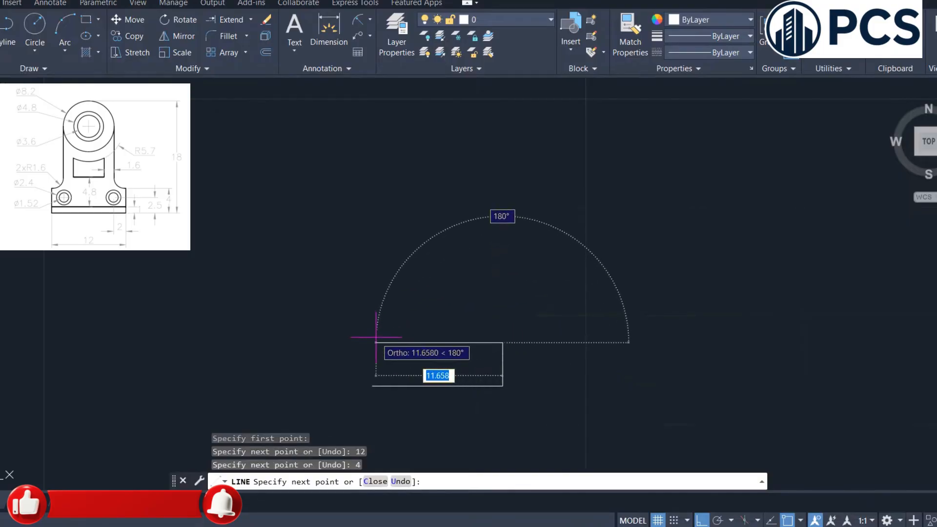
text(12)
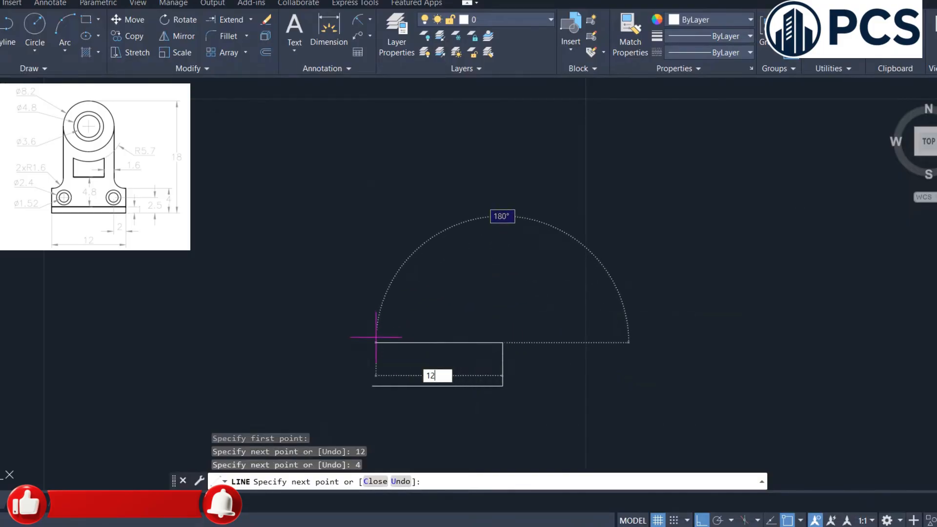
key(Return)
text(c)
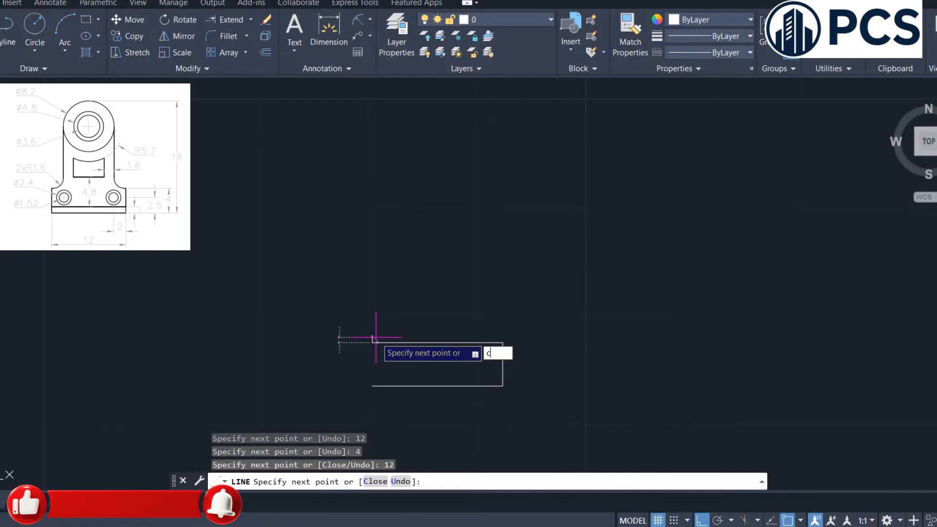
key(Return)
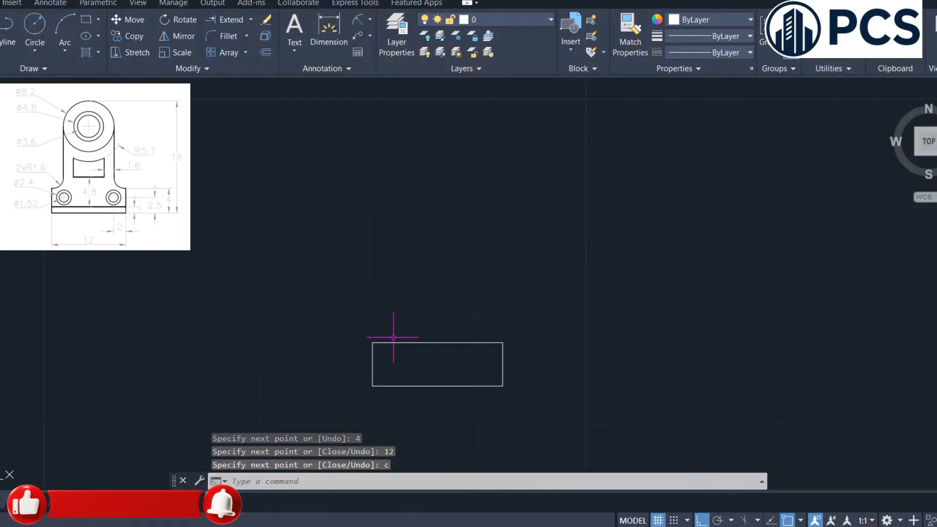
click(464, 362)
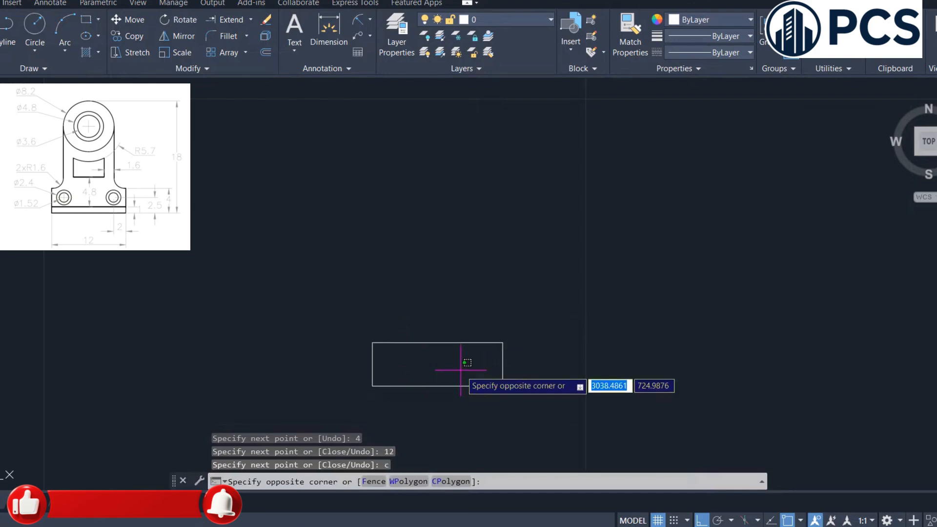
key(Escape)
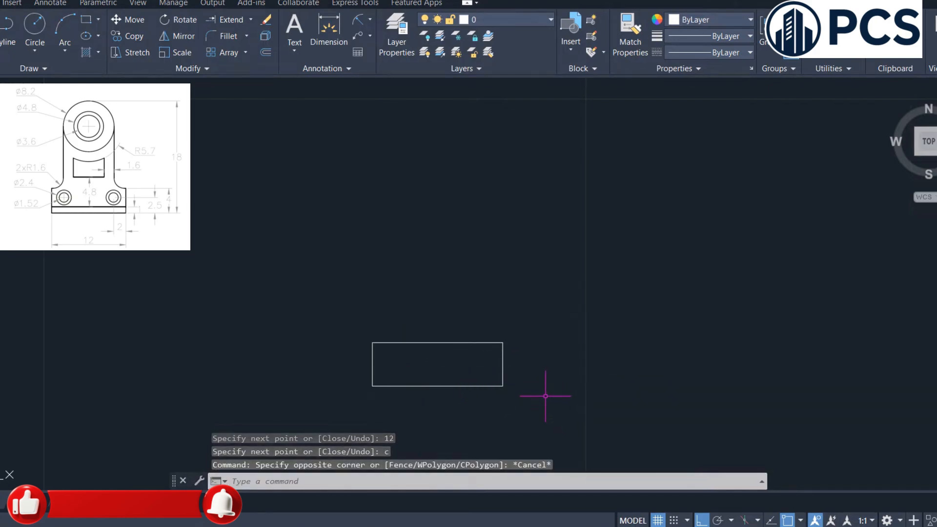
Step: Draw a circle of diameter 2.4 centred on the rectangle's lower-right corner
scroll(532, 391, up, 2)
mouse_move(531, 391)
middle_down()
mouse_move(537, 309)
mouse_move(534, 320)
middle_up()
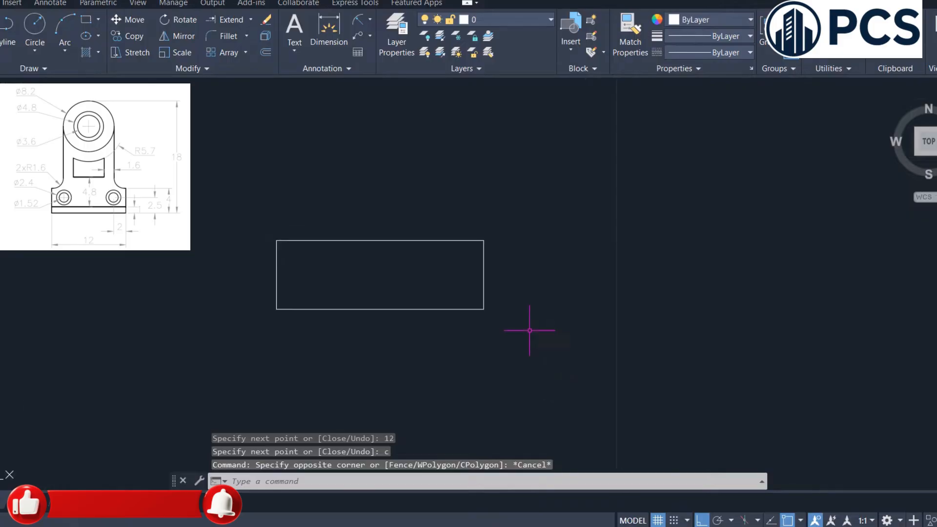
text(c)
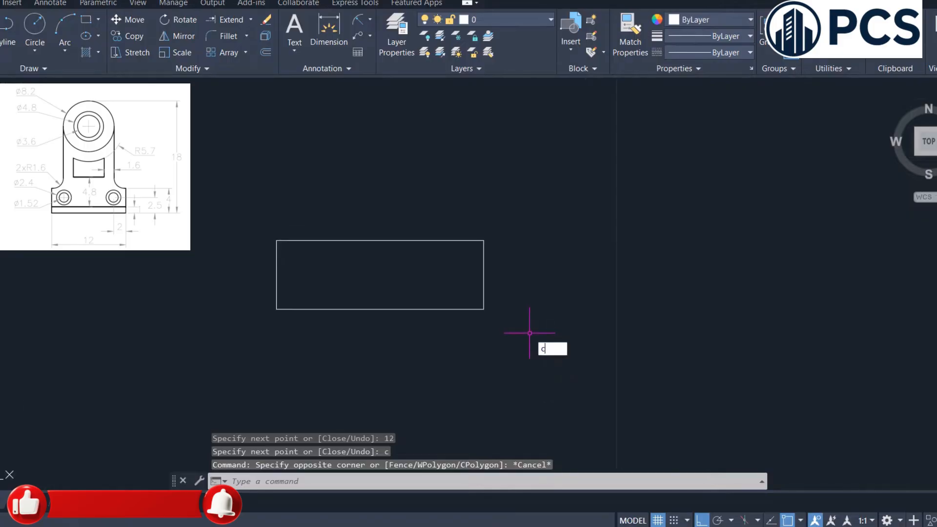
key(Return)
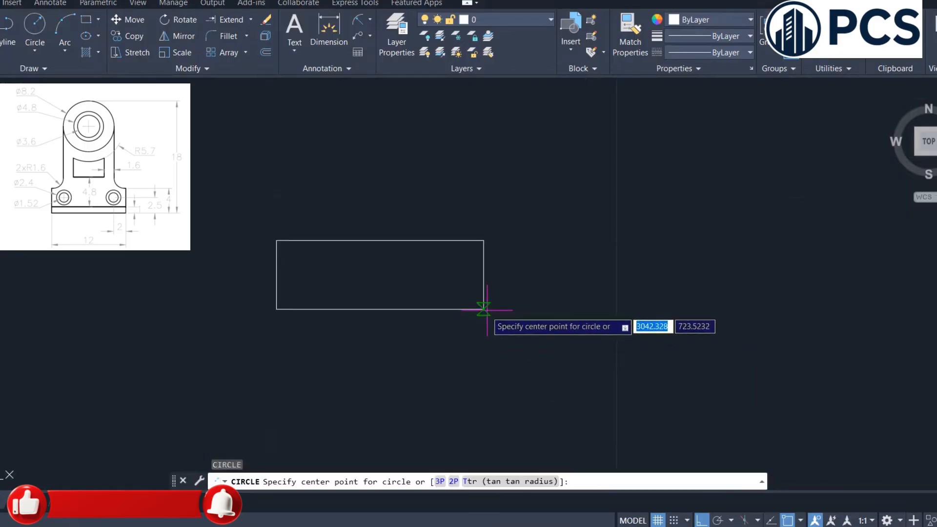
click(483, 309)
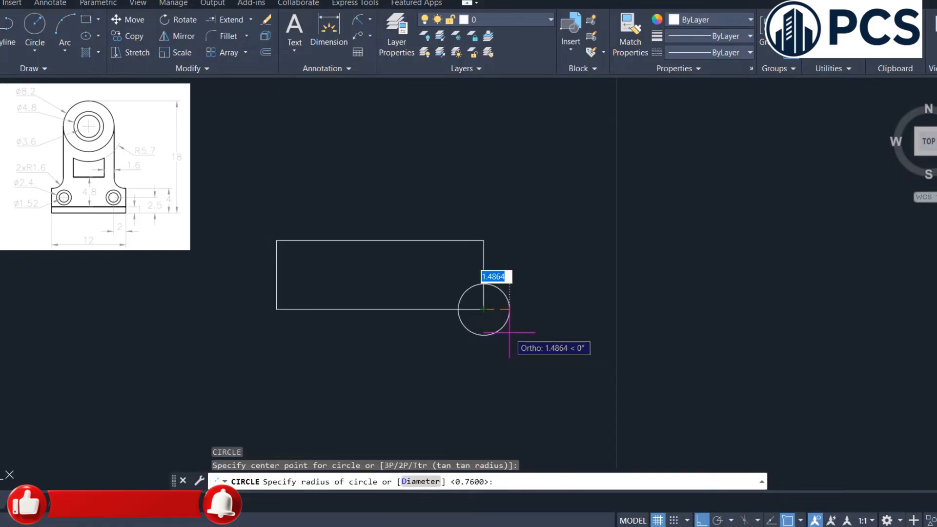
text(d)
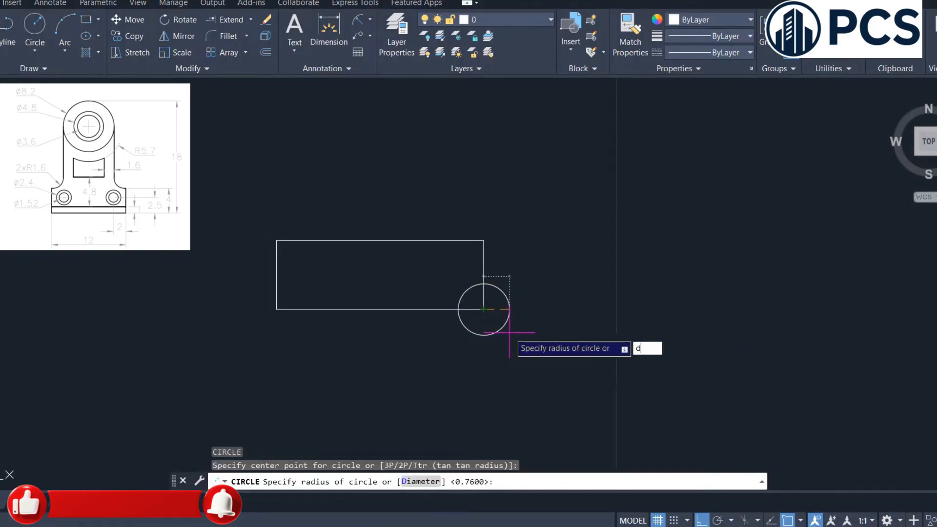
key(Return)
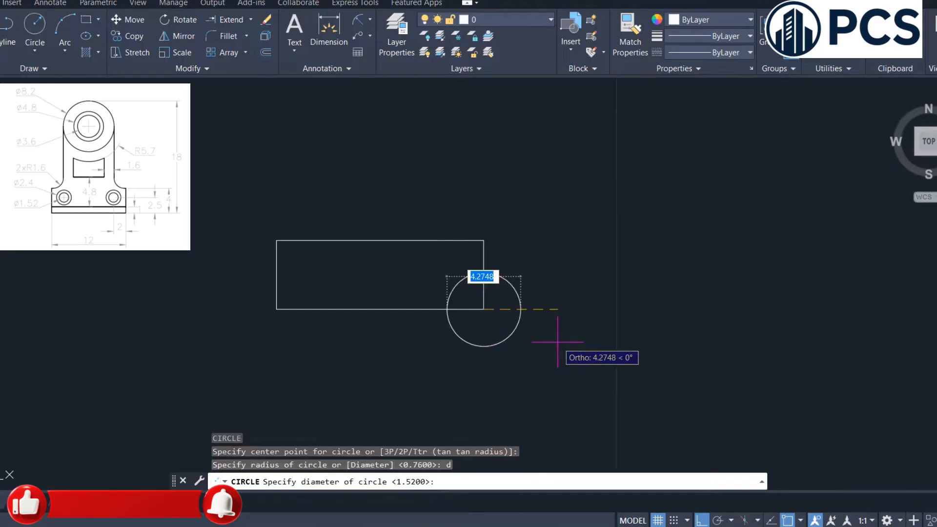
text(2.4)
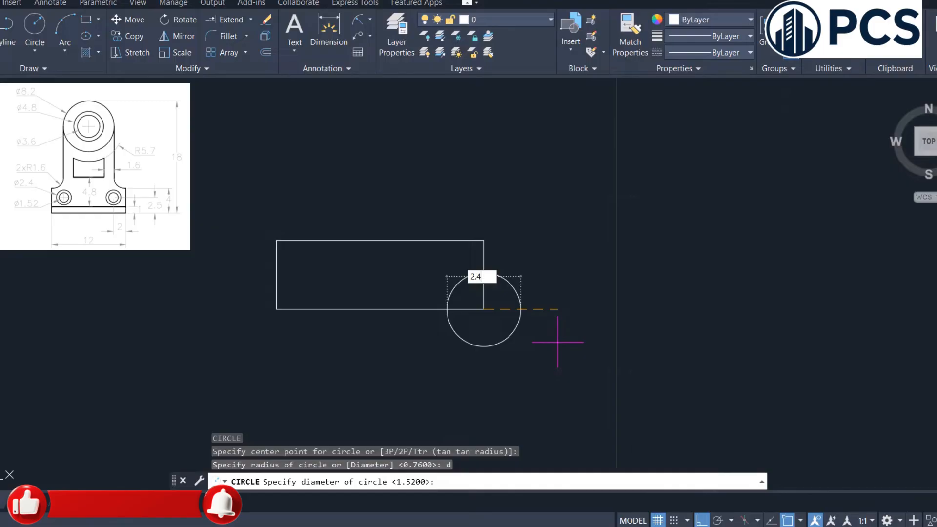
key(Return)
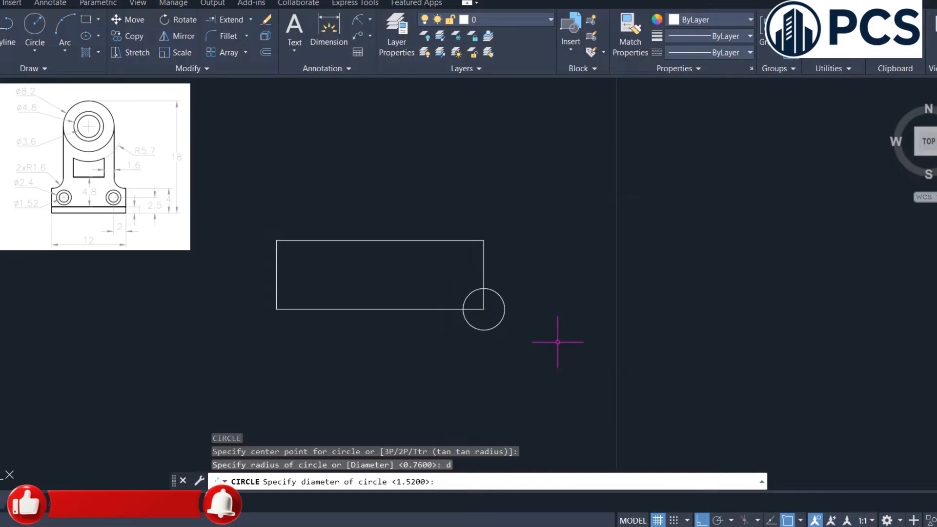
Step: Add a concentric circle of diameter 1.52 at the centre of the 2.4 circle
key(Return)
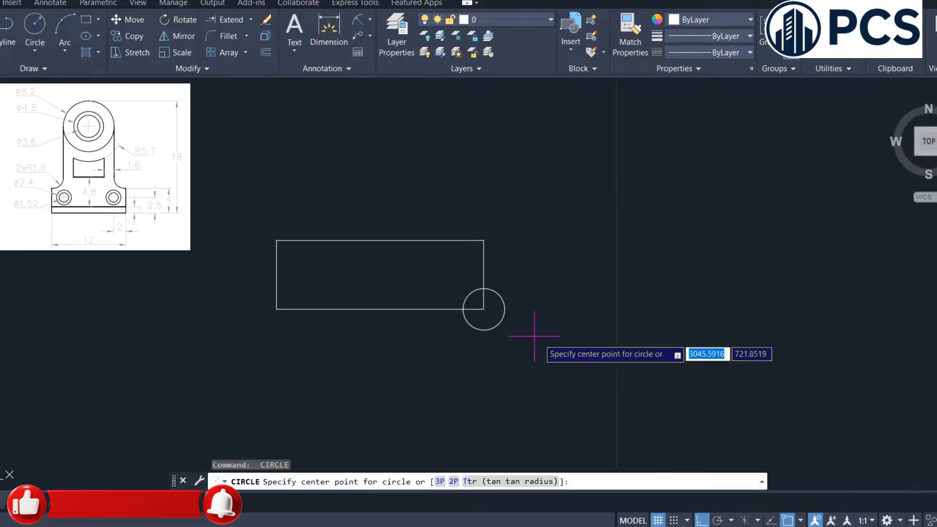
click(483, 309)
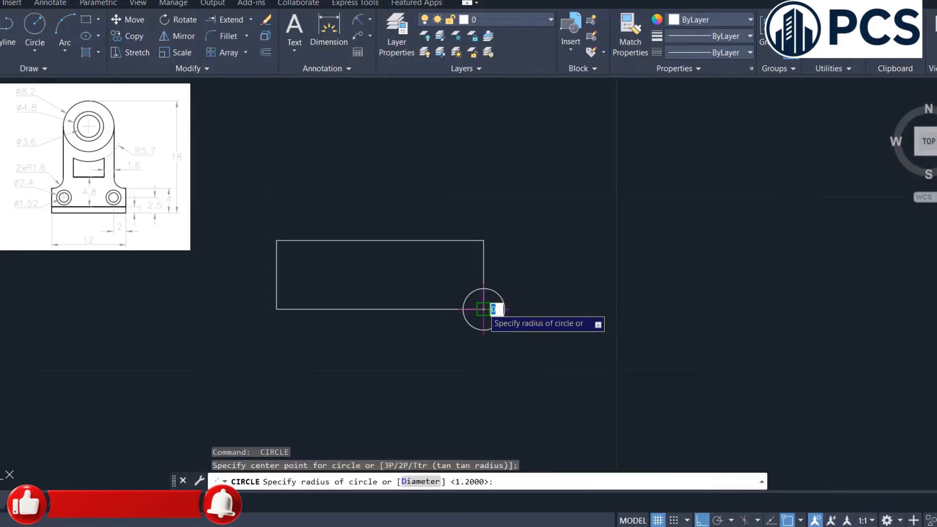
text(d)
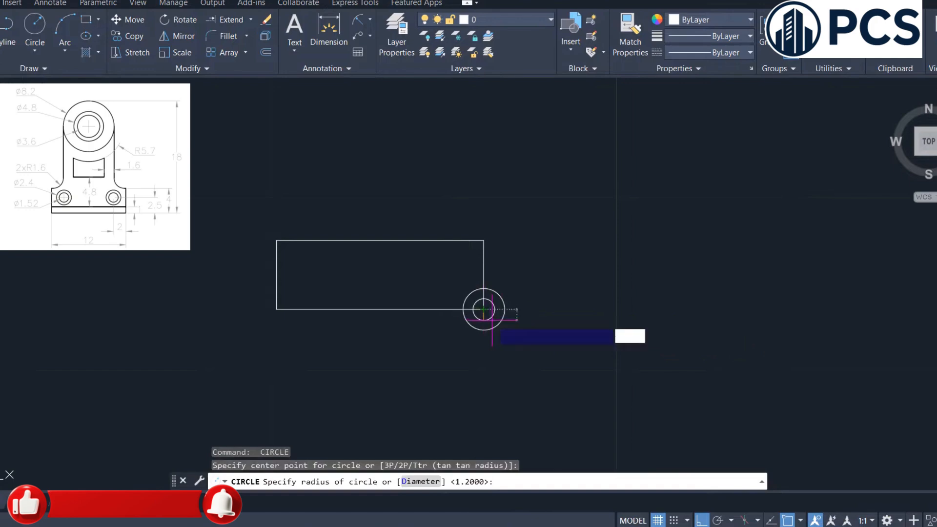
key(Return)
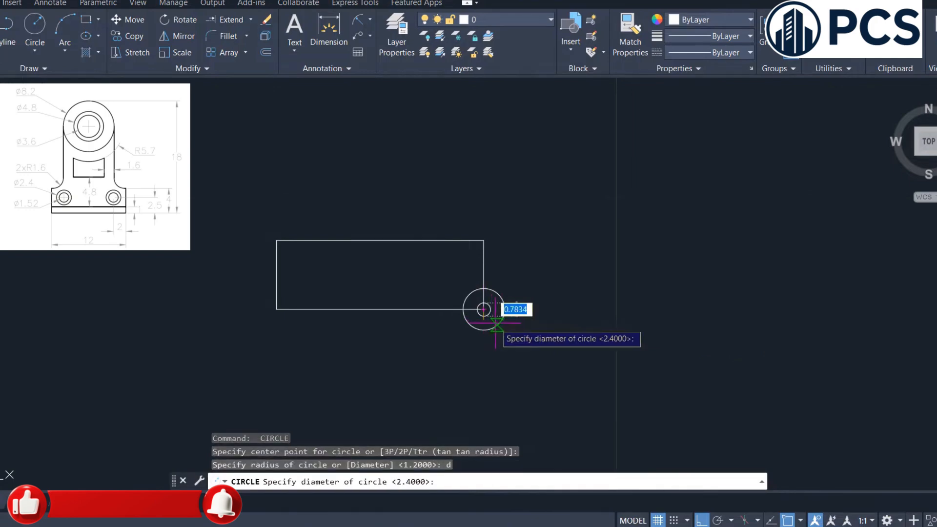
text(1)
text(.52)
key(Return)
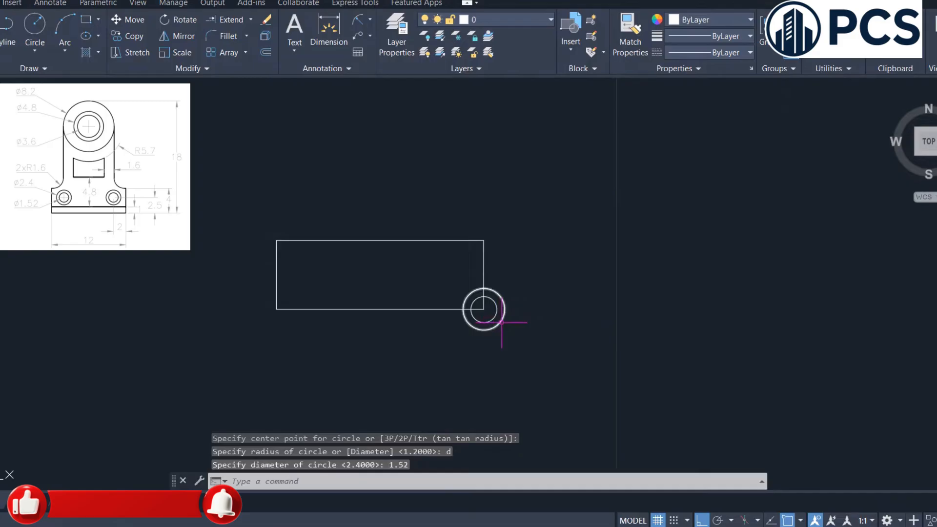
Step: Move both concentric circles 2 units to the left along the rectangle's bottom edge
click(520, 302)
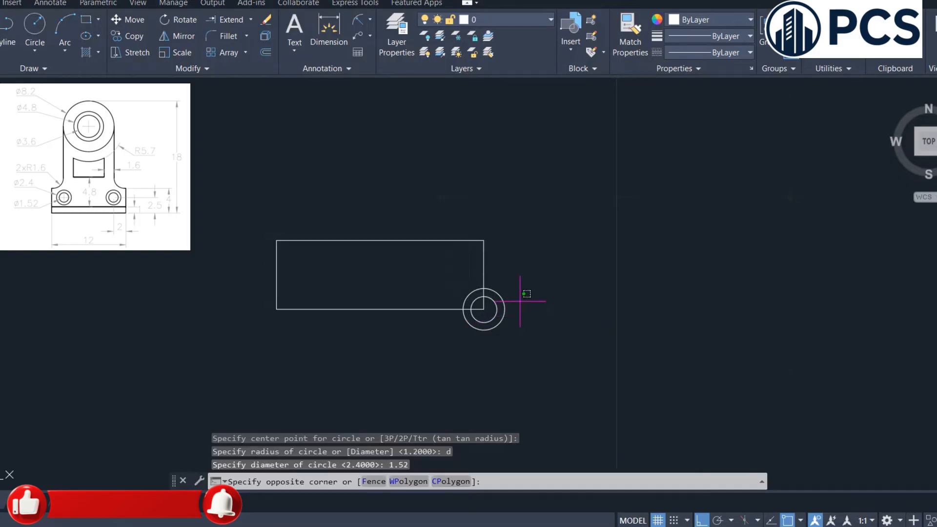
click(493, 323)
text(m)
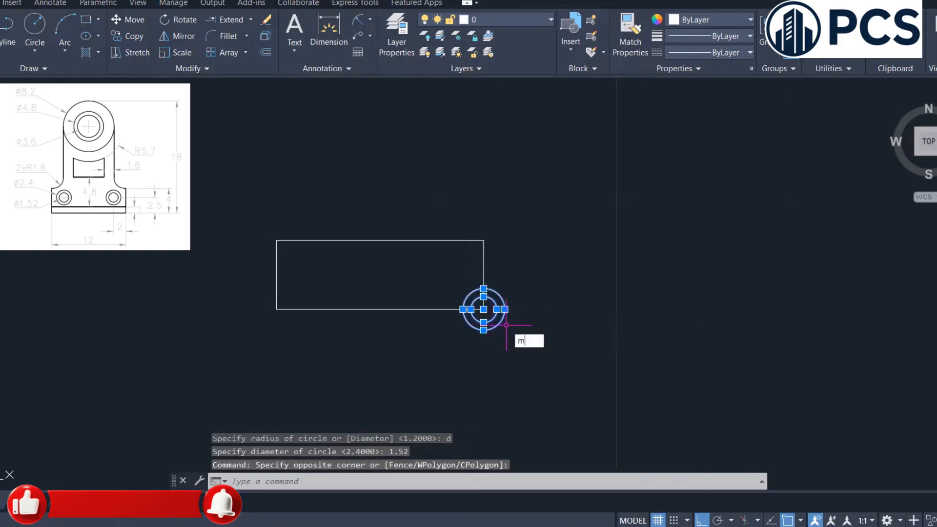
key(Return)
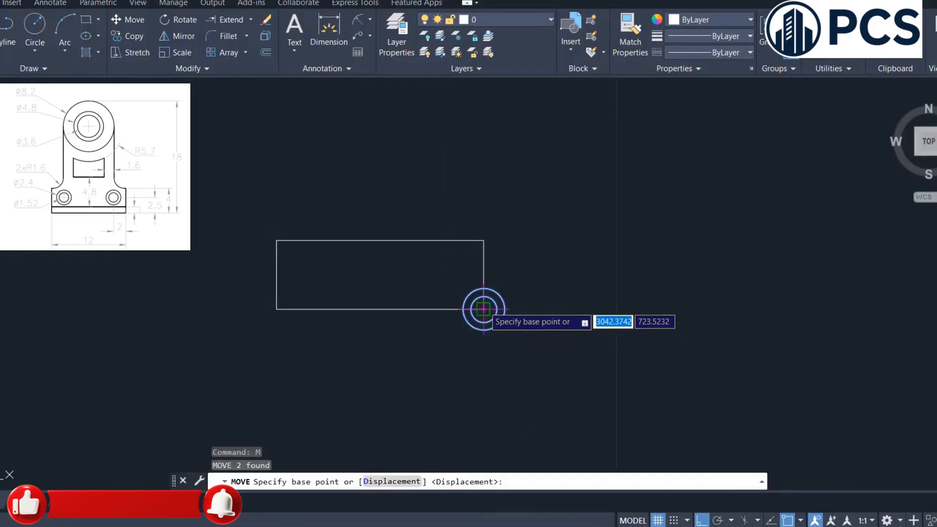
click(484, 309)
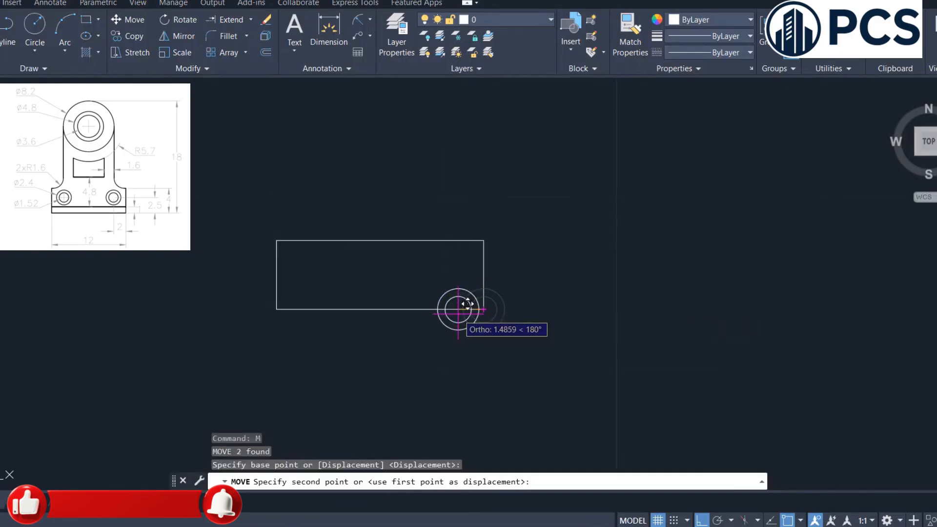
text(2)
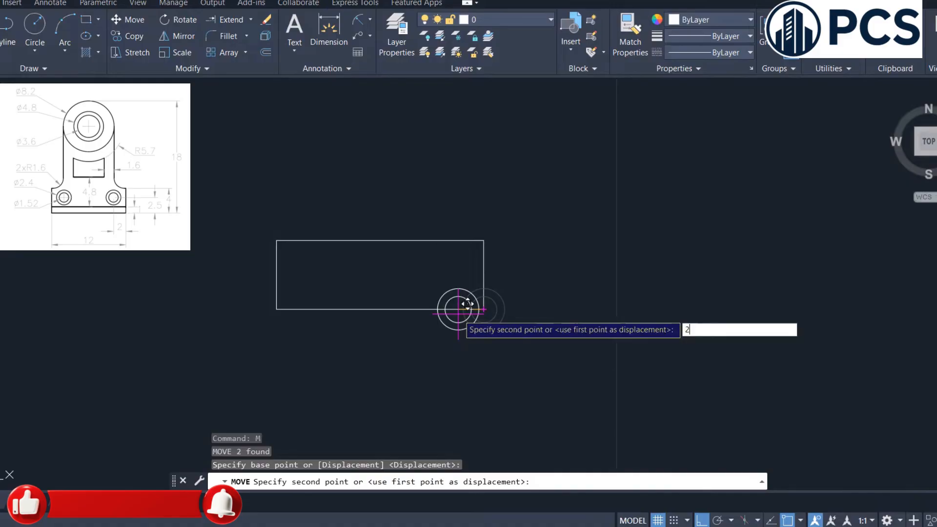
key(Return)
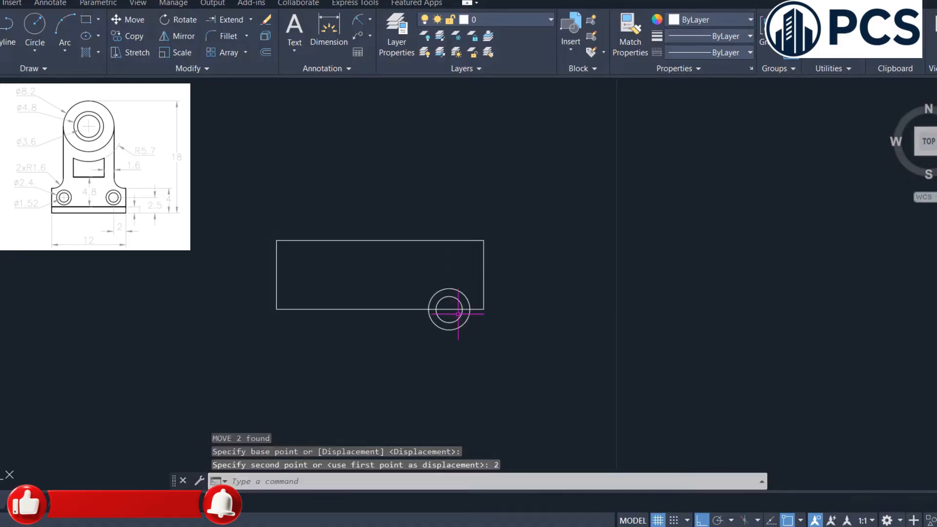
Step: Move the two concentric circles 2.5 units straight up into the rectangle
click(472, 288)
click(456, 302)
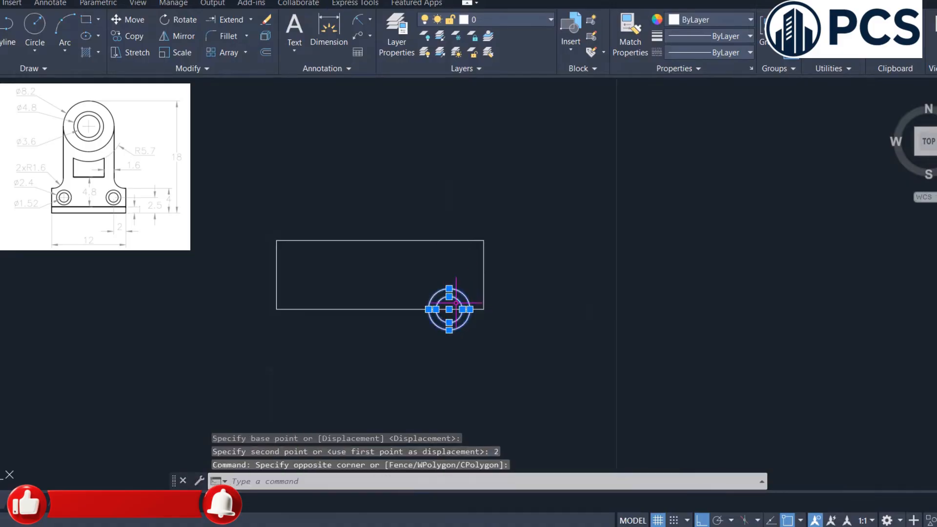
text(M)
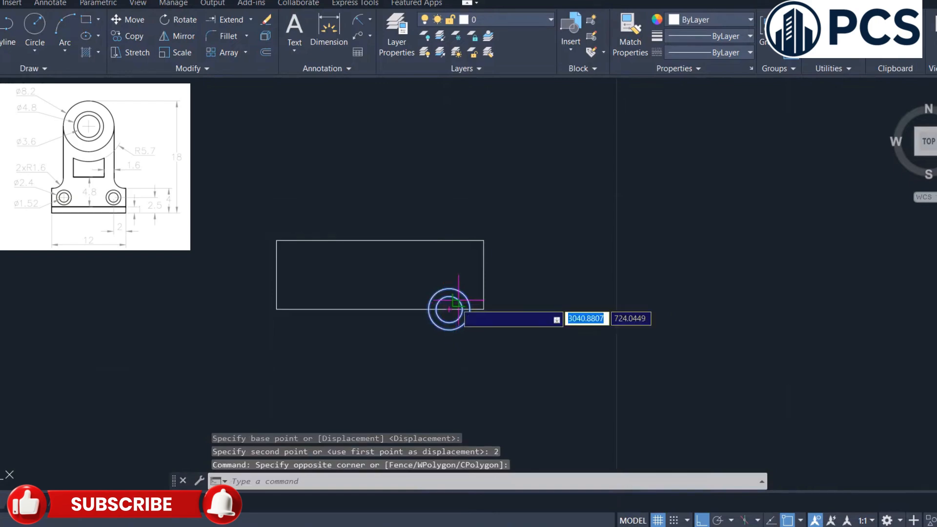
key(Return)
click(449, 309)
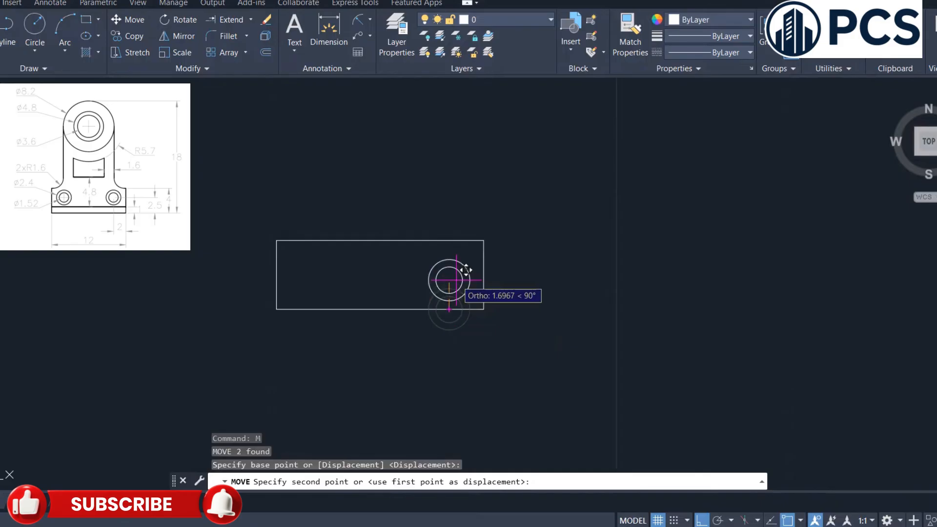
text(2)
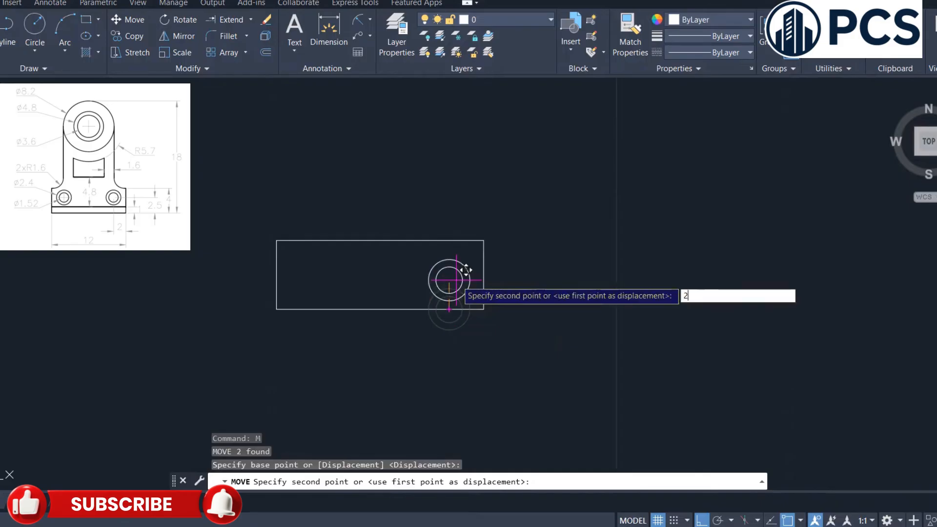
text(.)
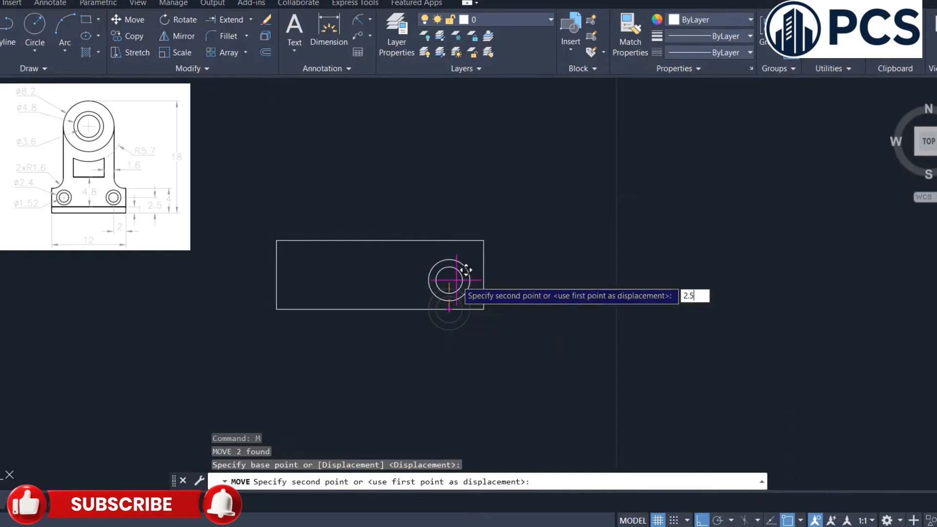
text(5)
key(Return)
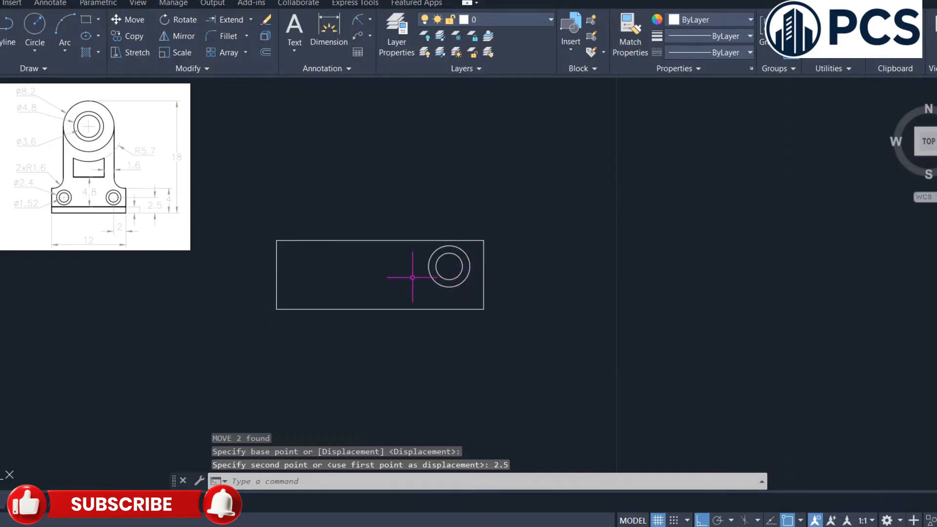
scroll(415, 278, down, 2)
middle_drag(433, 307, 450, 316)
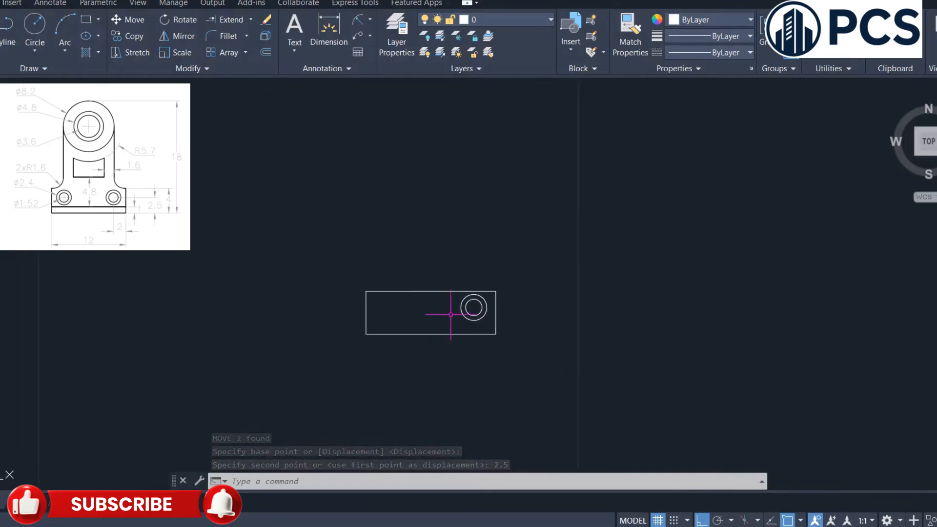
Step: Draw a circle of diameter 8.2 centred on the midpoint of the rectangle's bottom edge
text(c)
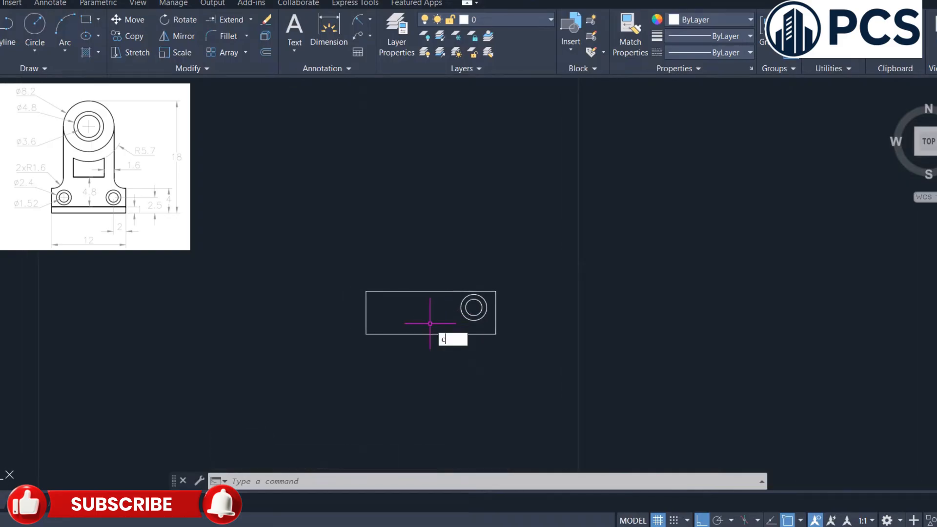
key(Return)
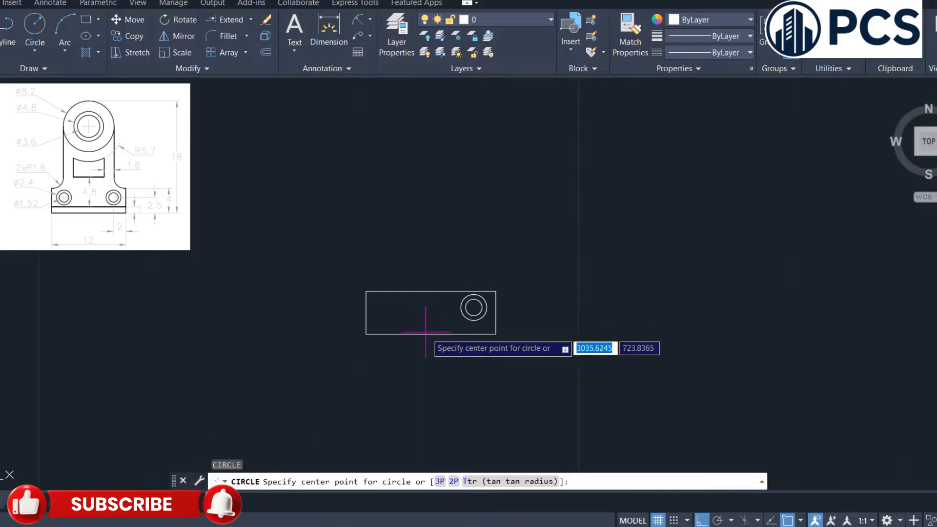
click(431, 334)
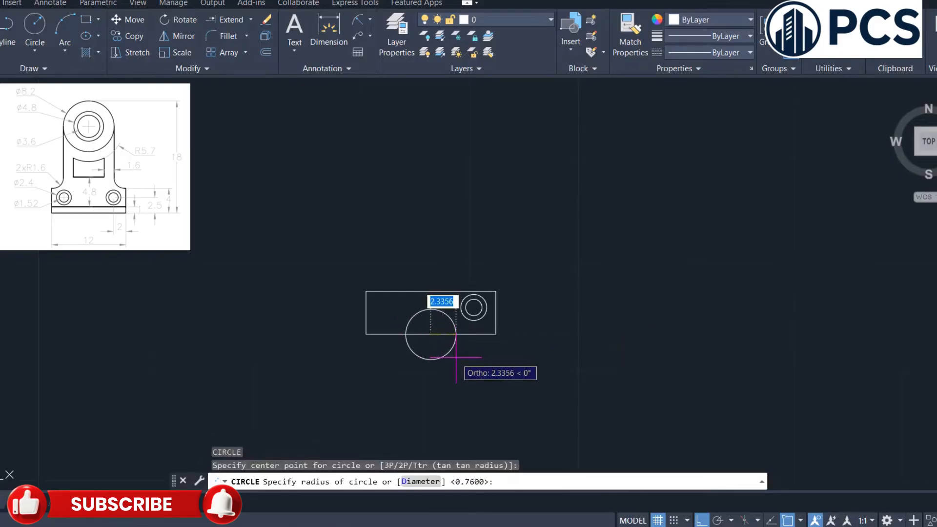
text(d)
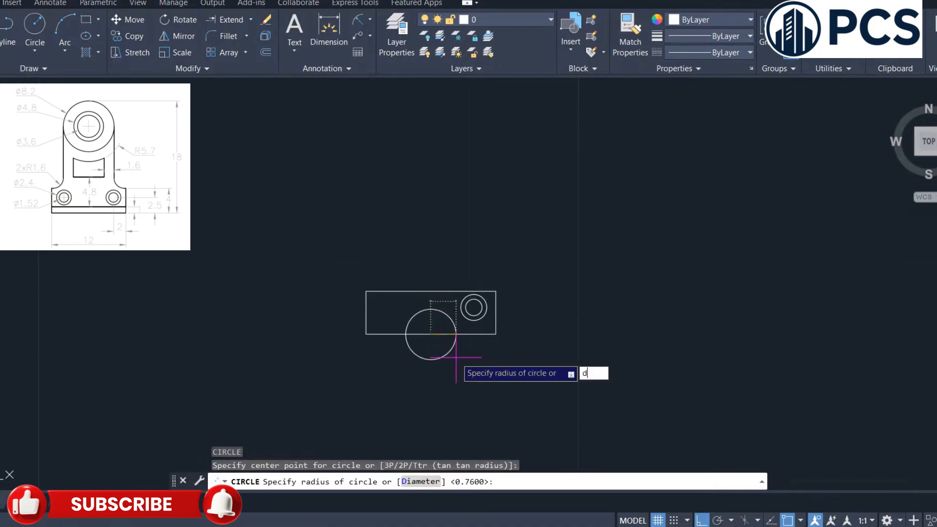
key(Return)
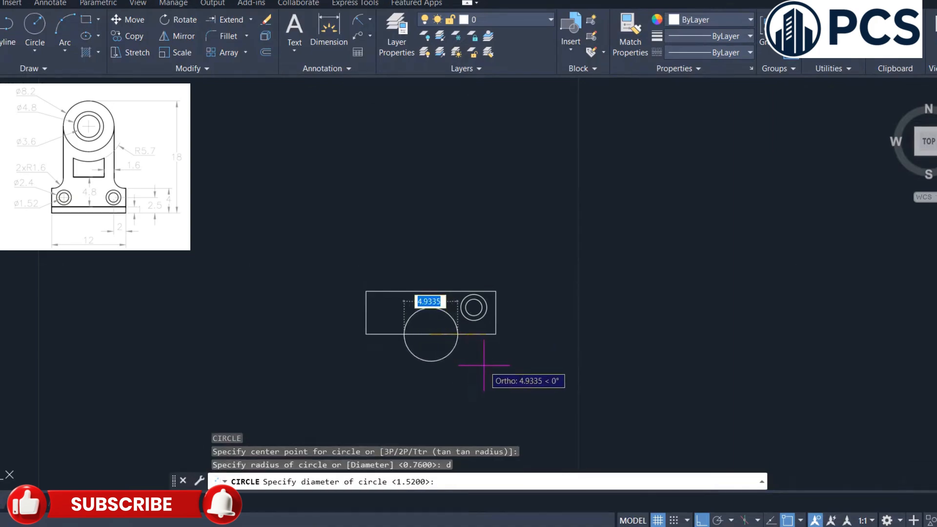
text(8.2)
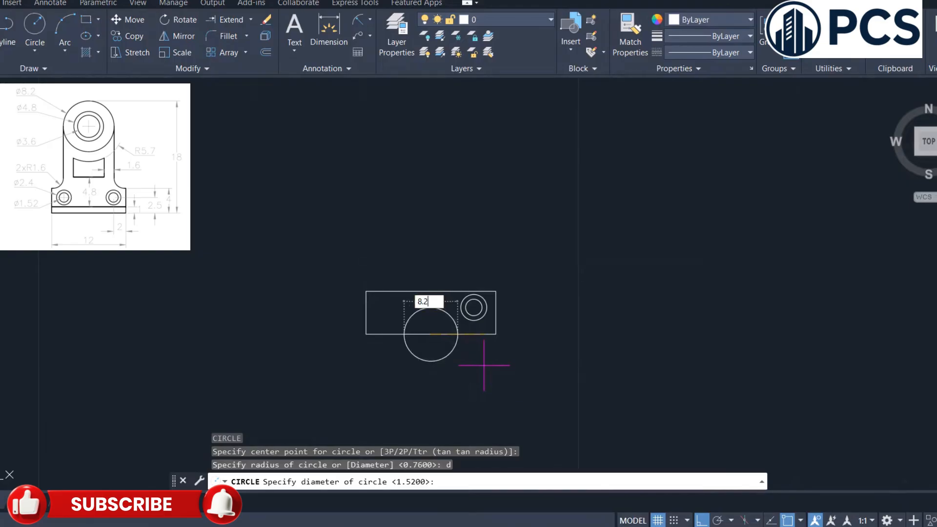
key(Return)
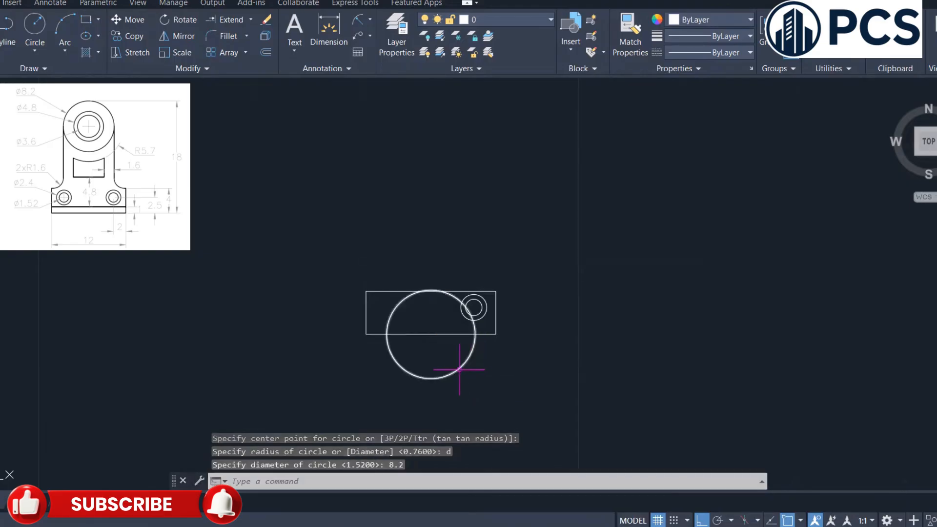
Step: Add a concentric circle of diameter 4.8 at the centre of the 8.2 circle
key(Return)
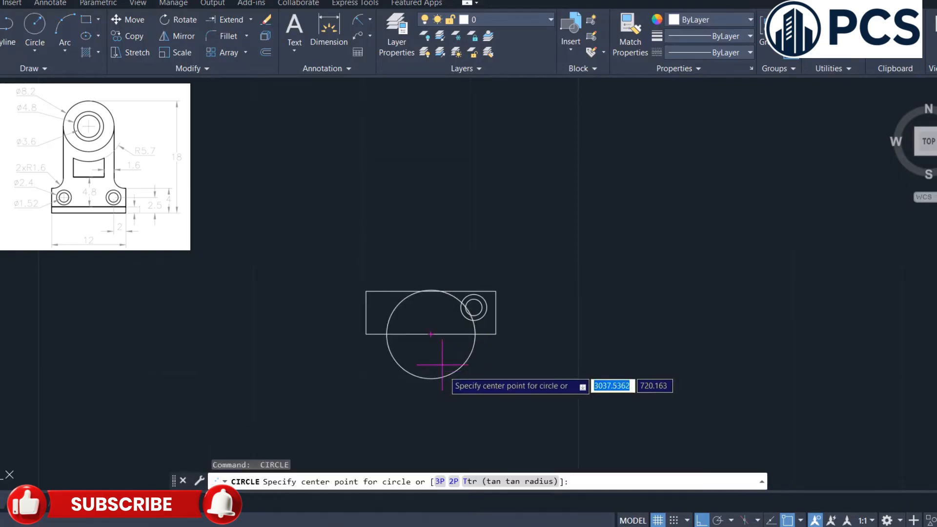
click(430, 335)
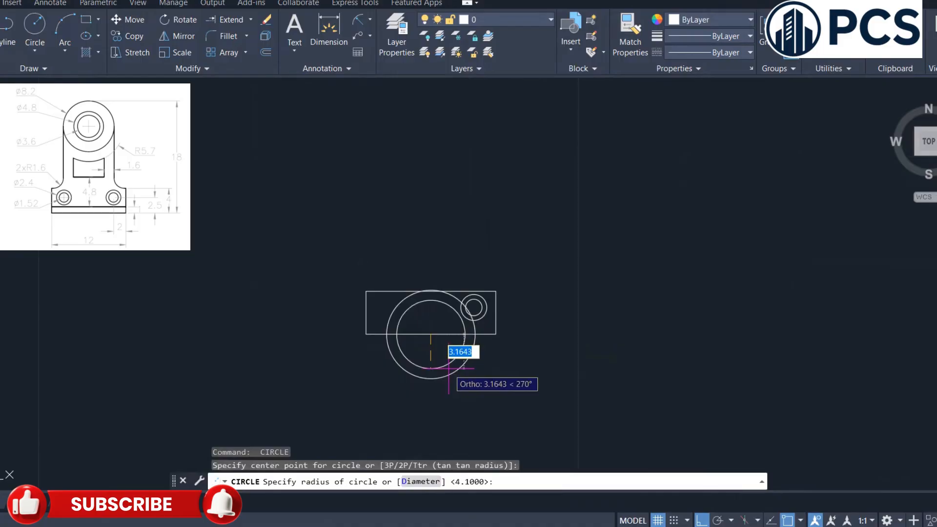
text(d)
key(Return)
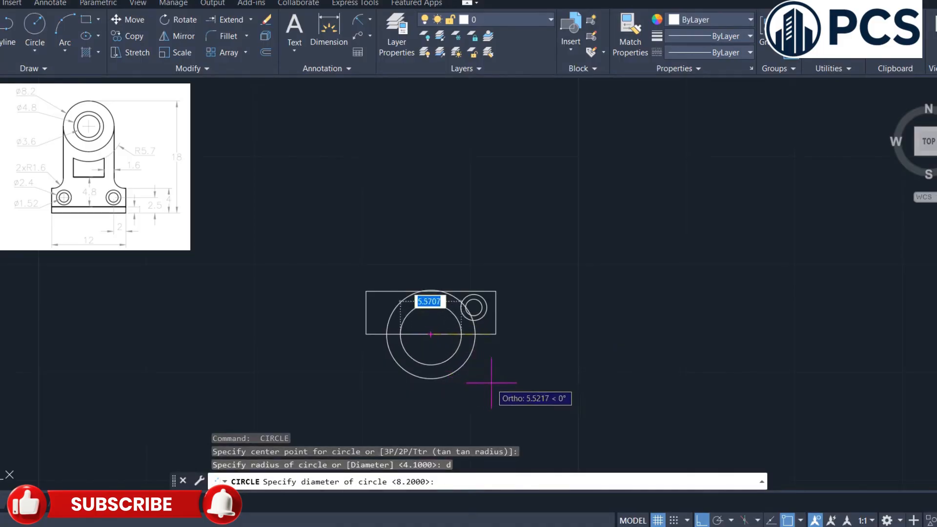
text(4.8)
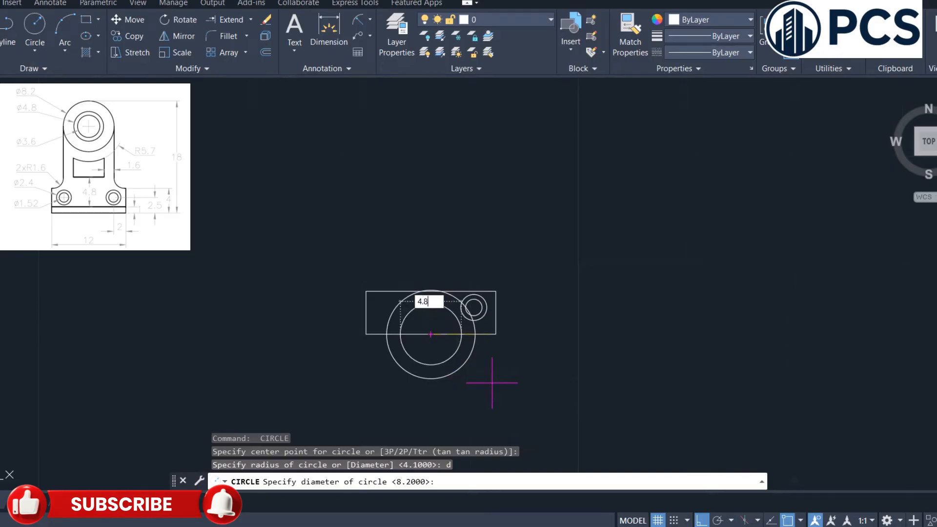
key(Return)
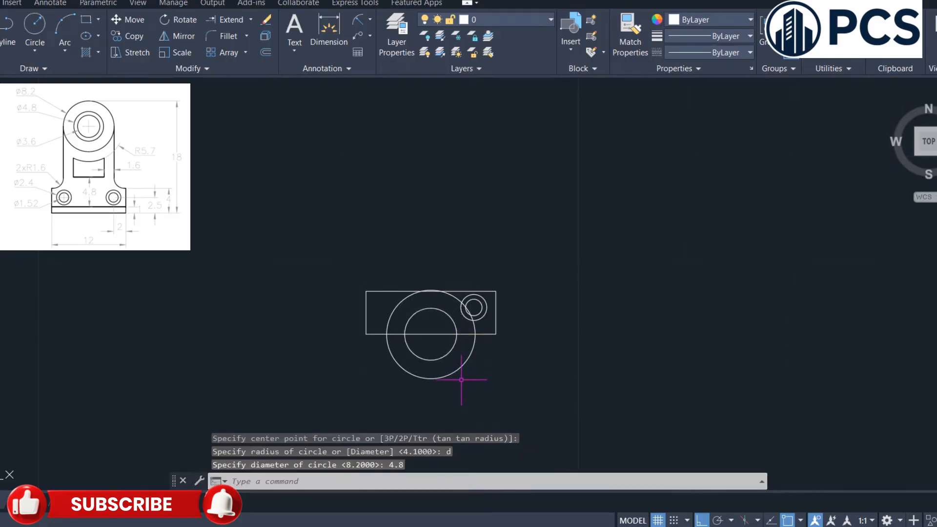
Step: Add a third concentric circle of diameter 3.6 at the same centre
key(Return)
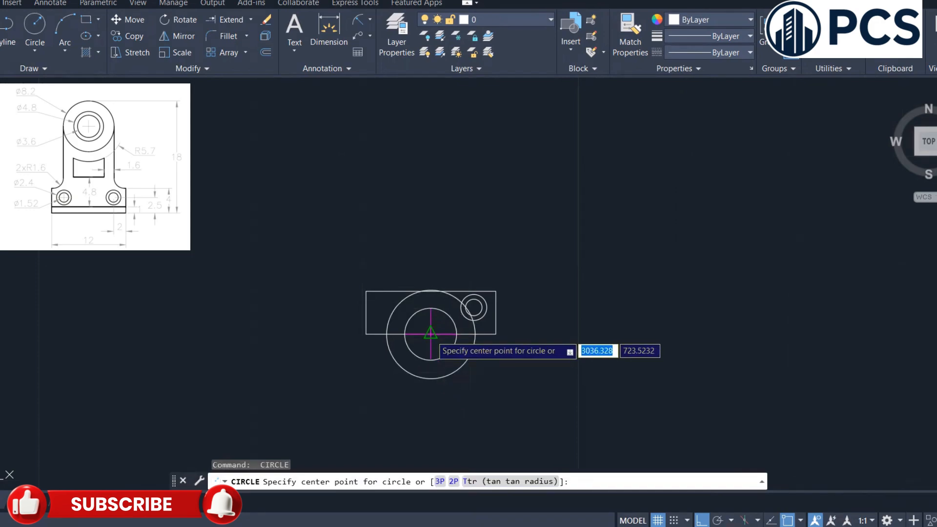
click(430, 334)
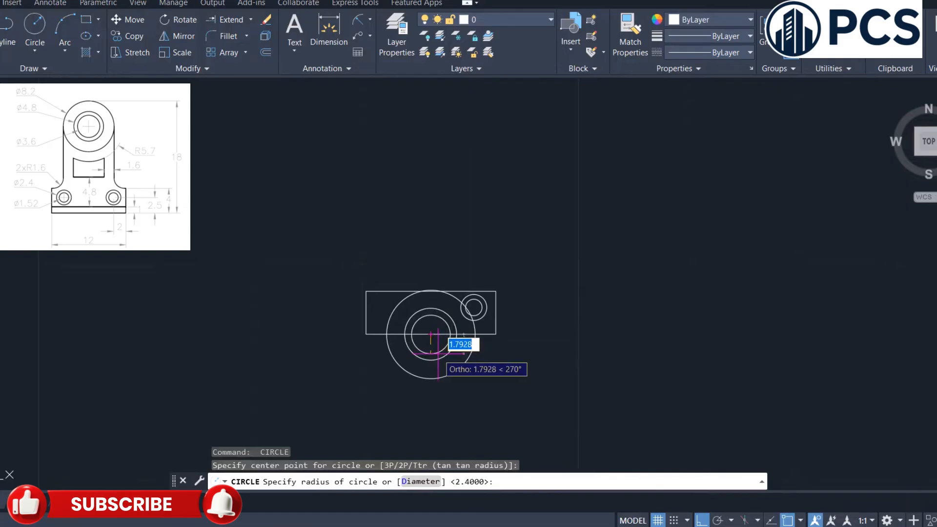
text(d)
key(Return)
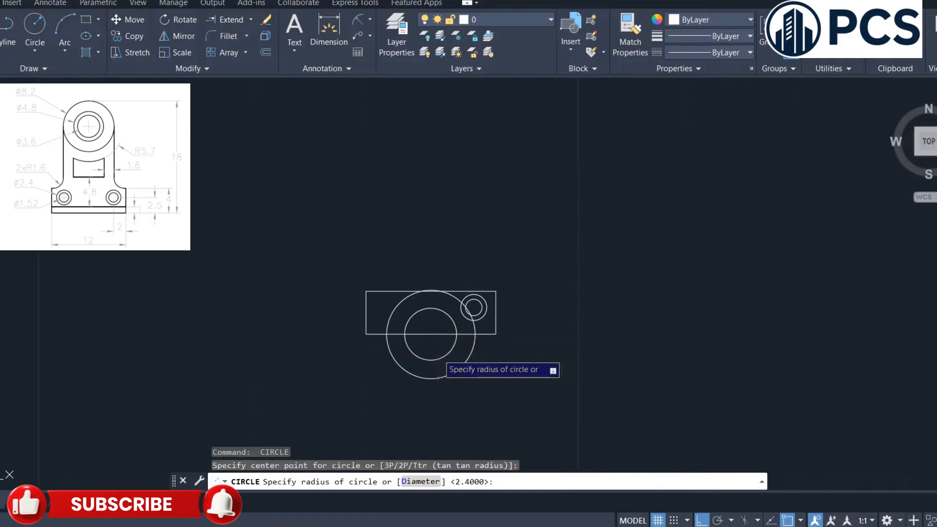
text(3)
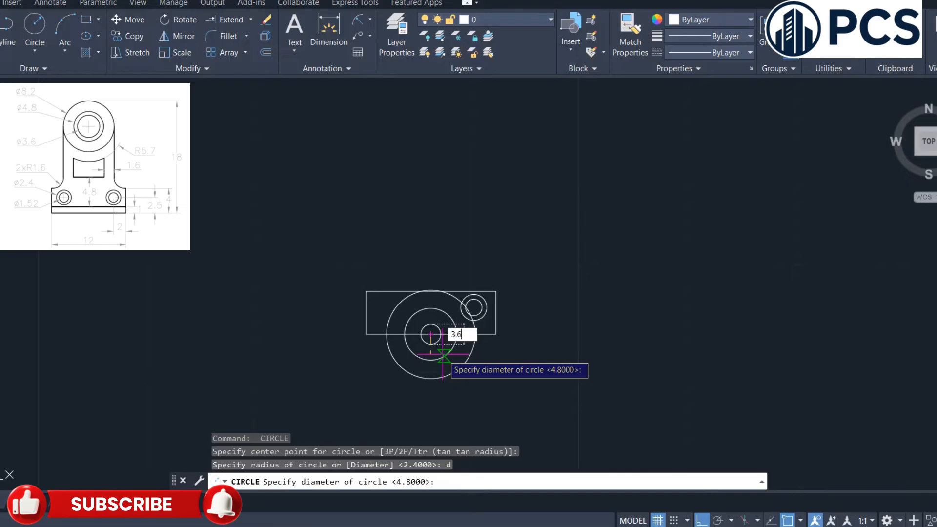
text(.6)
key(Return)
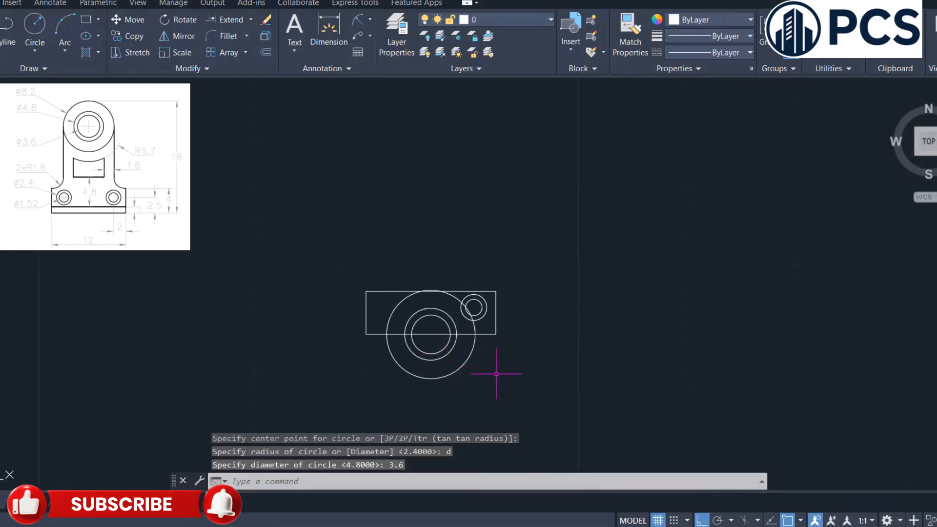
Step: Move the three large concentric circles down so the outer circle's top quadrant meets the midpoint of the rectangle's bottom edge
drag(487, 371, 433, 342)
text(m)
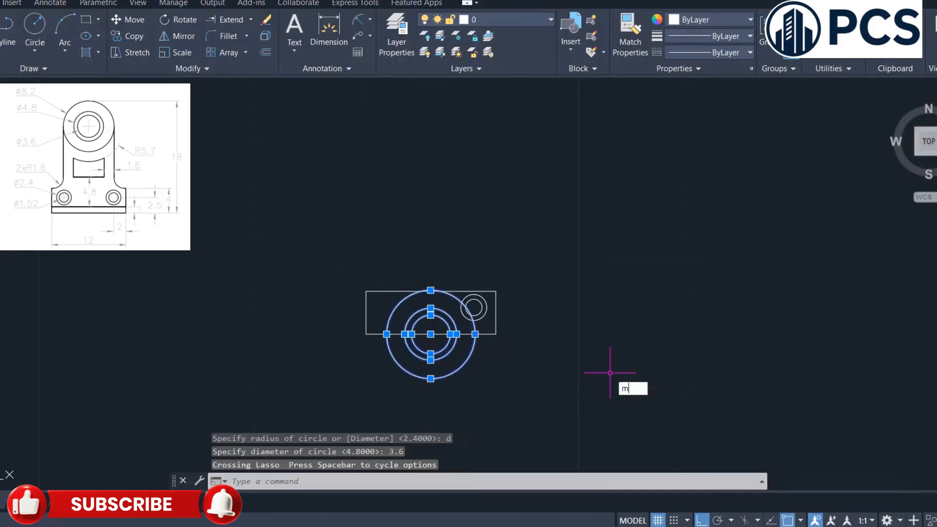
key(Return)
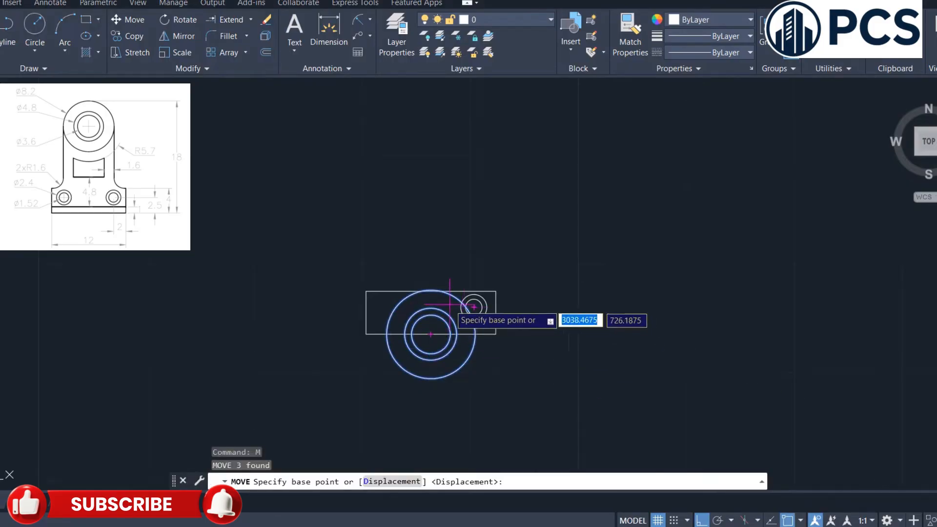
scroll(431, 292, up, 4)
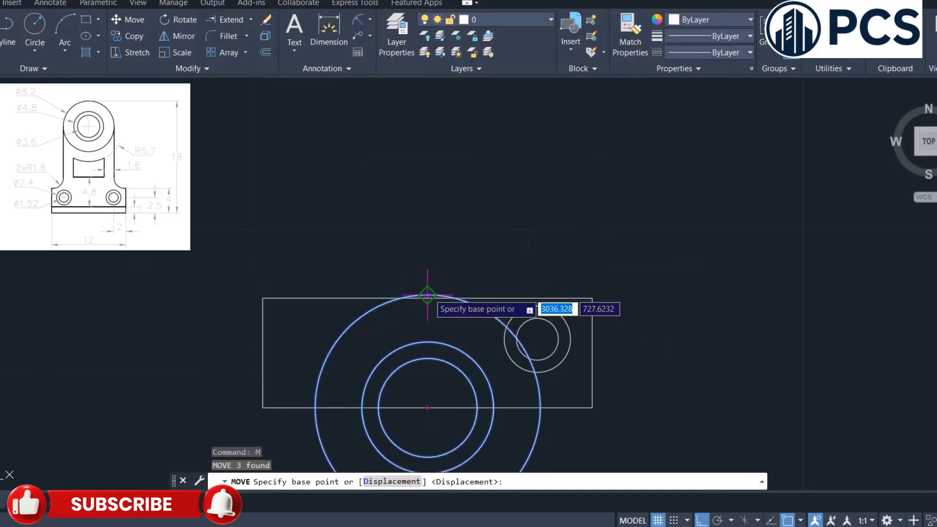
click(427, 294)
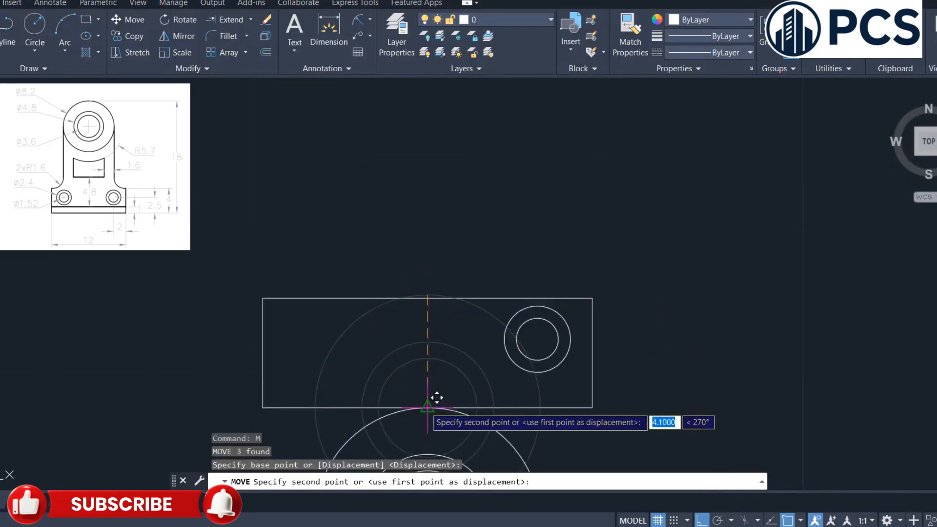
click(428, 406)
scroll(660, 418, down, 2)
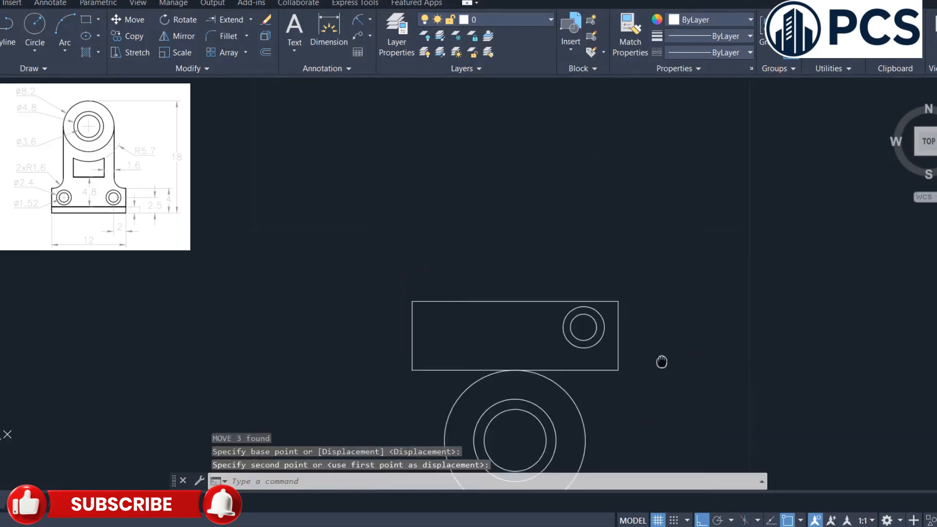
Step: Move the three large concentric circles 18 units straight up from the midpoint of the rectangle's bottom edge
middle_drag(661, 360, 637, 242)
click(638, 293)
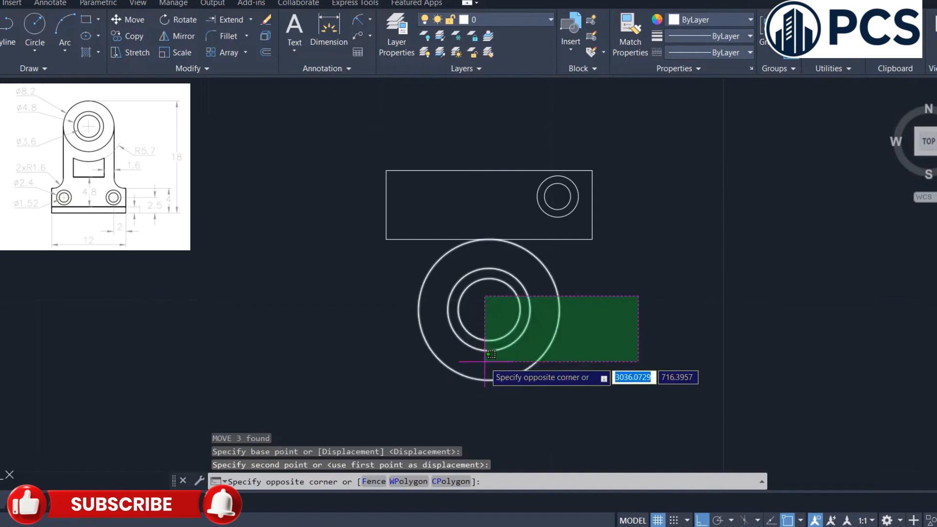
click(484, 362)
text(m)
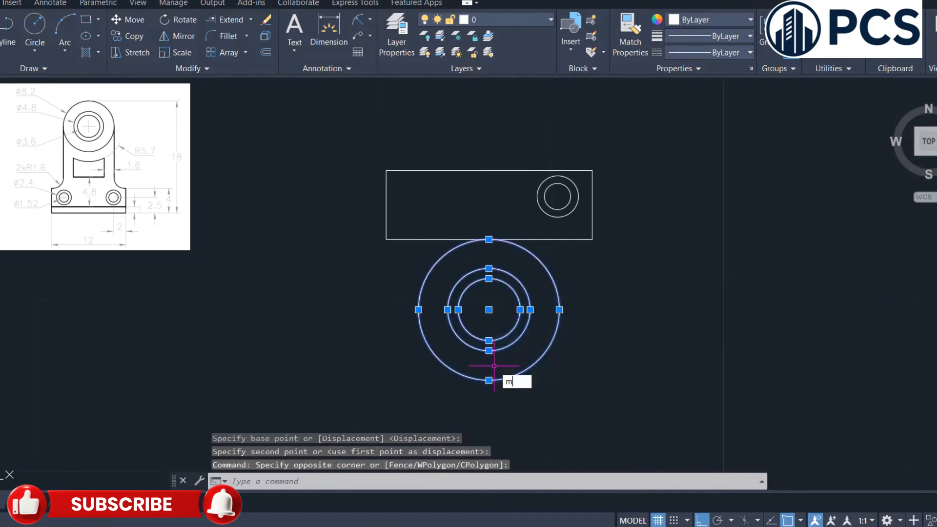
key(Return)
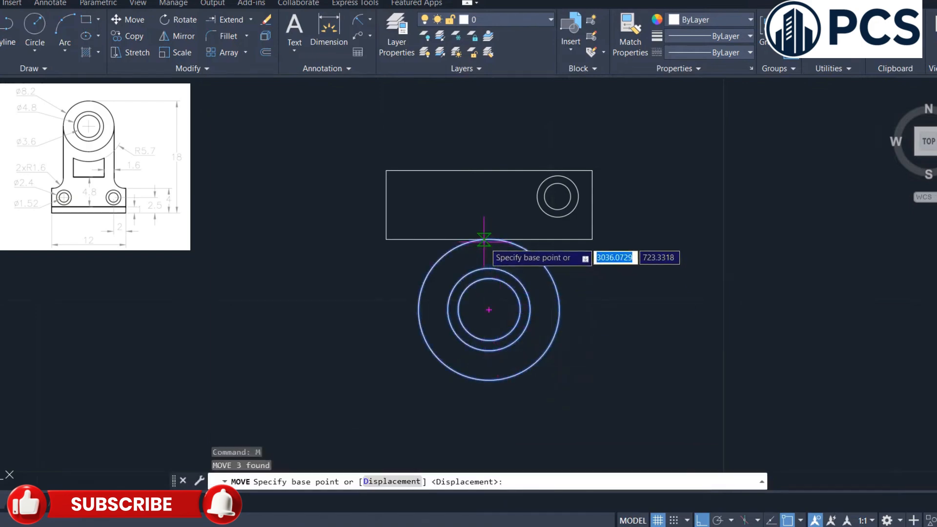
click(489, 239)
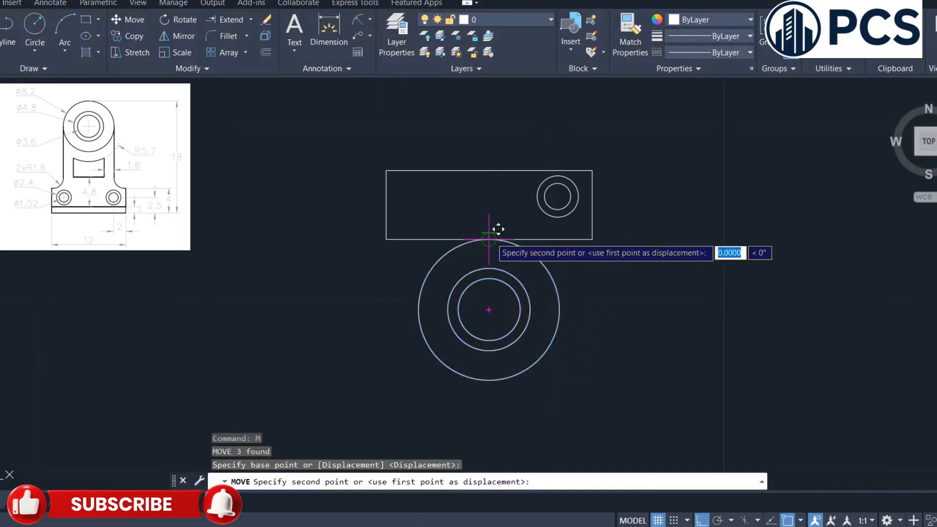
scroll(498, 229, down, 3)
middle_drag(490, 241, 491, 403)
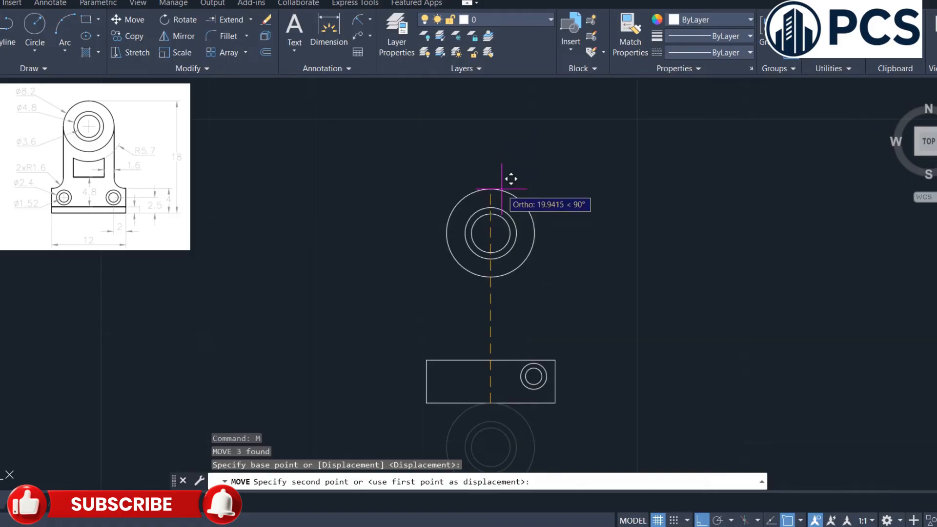
text(18)
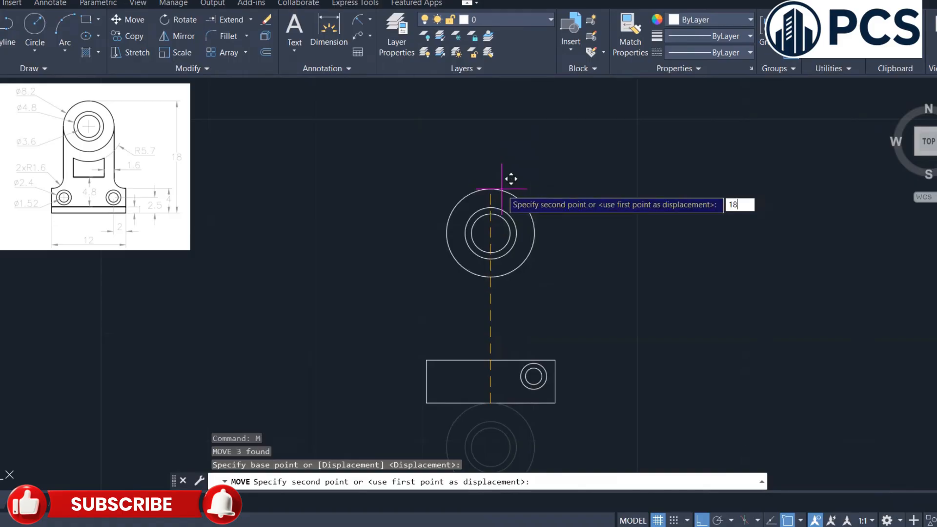
key(Return)
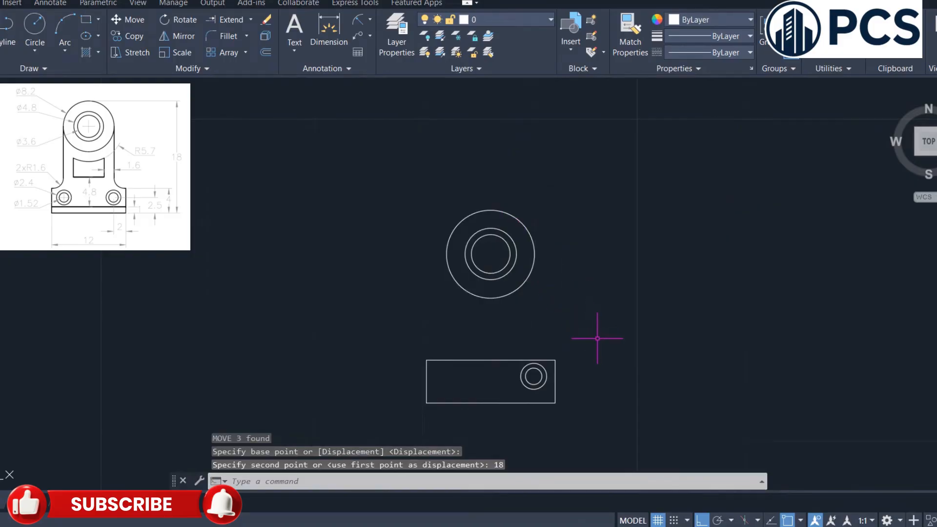
Step: Draw a vertical line about 9.2 long downward from the left quadrant of the 8.2 circle, ending just above the rectangle
mouse_move(598, 350)
middle_down()
mouse_move(623, 299)
mouse_move(597, 305)
mouse_move(591, 318)
middle_up()
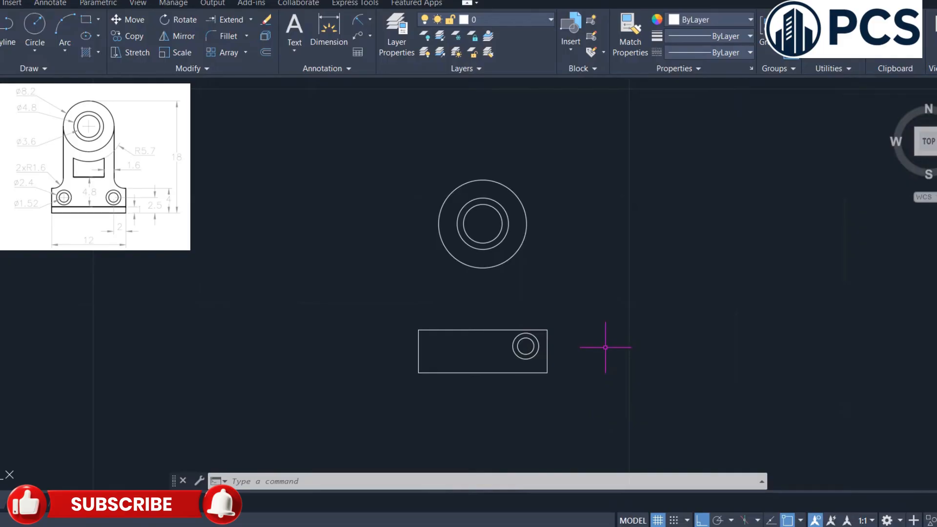
text(l)
key(Return)
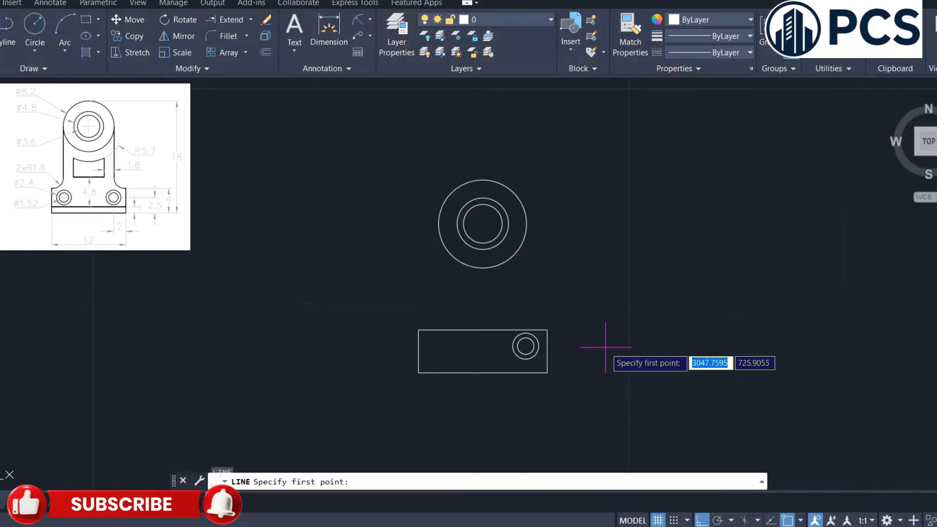
click(438, 224)
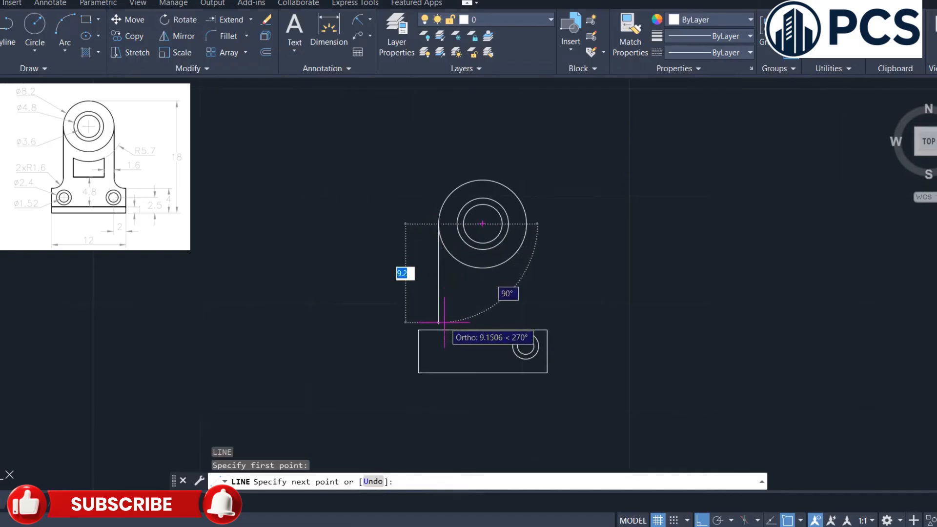
key(Return)
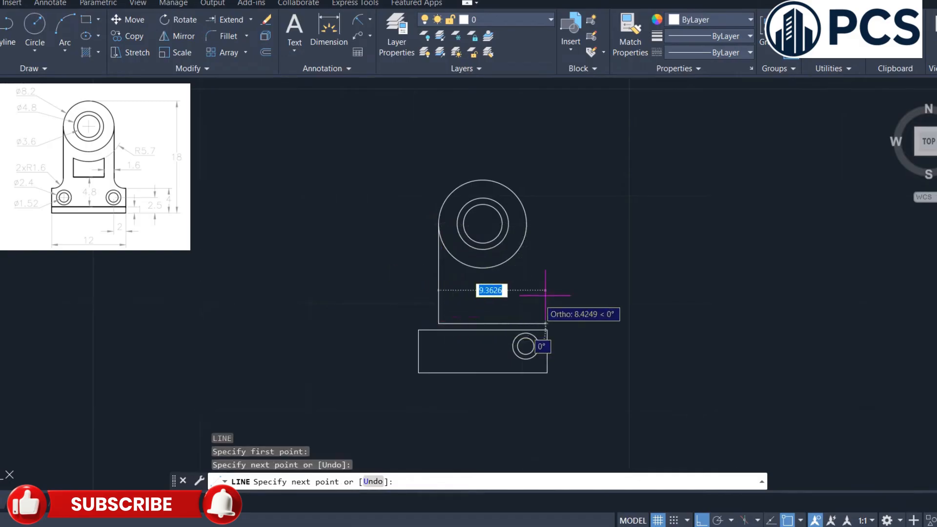
key(Return)
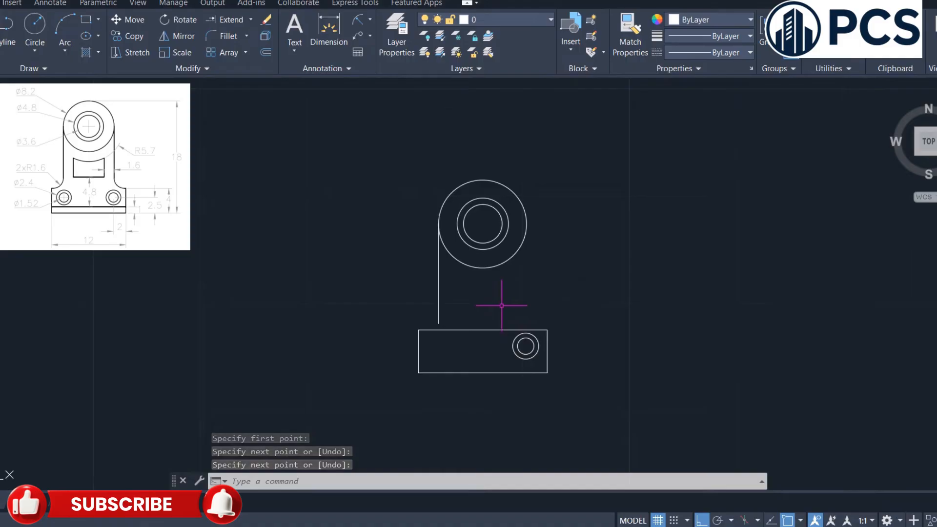
Step: Fillet the rectangle's top edge and the left vertical line with a radius of 1.6
text(f)
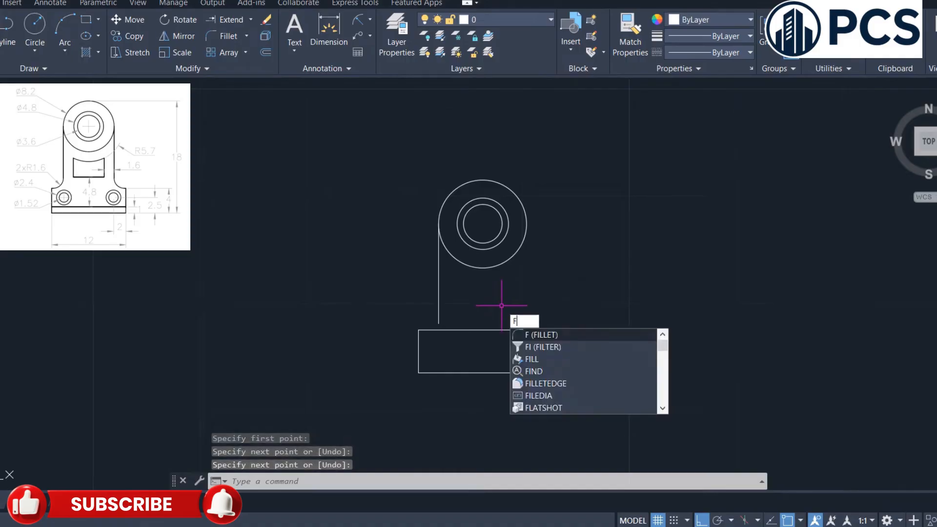
key(Return)
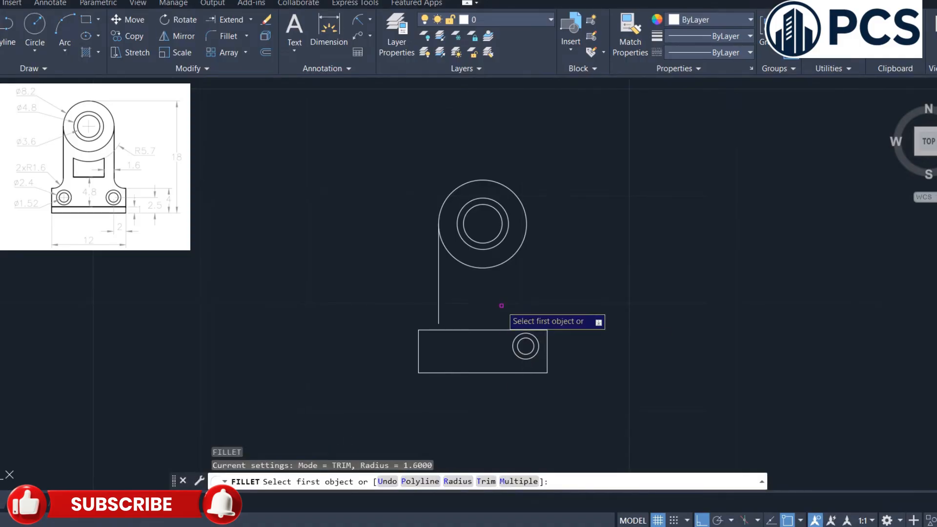
text(r)
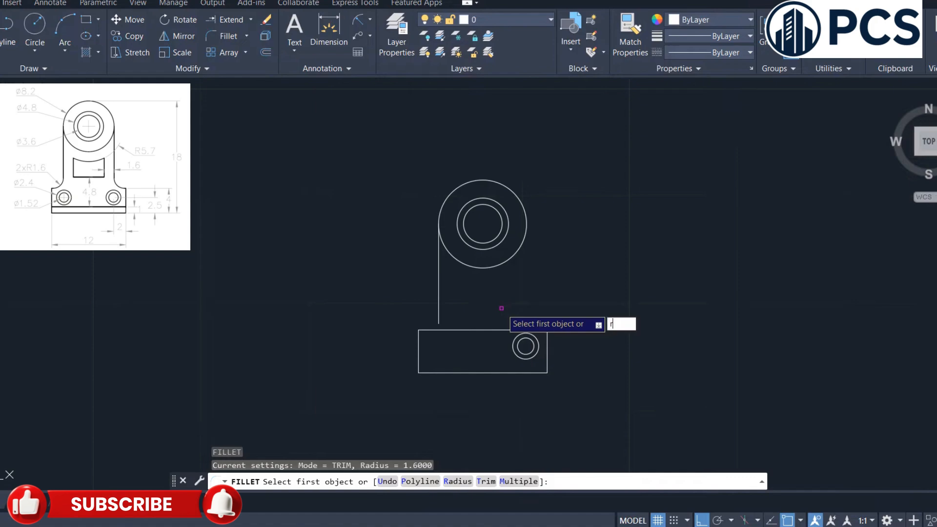
key(Return)
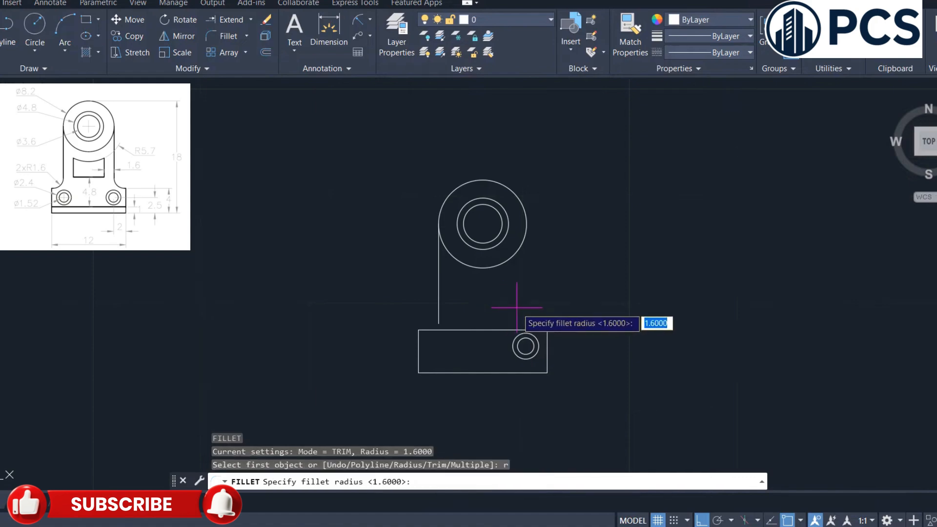
text(1.)
key(Return)
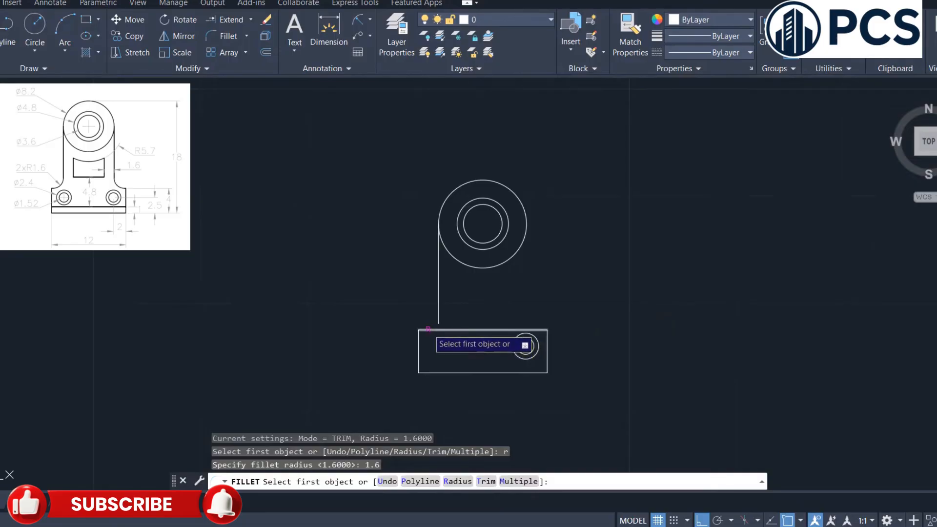
click(428, 330)
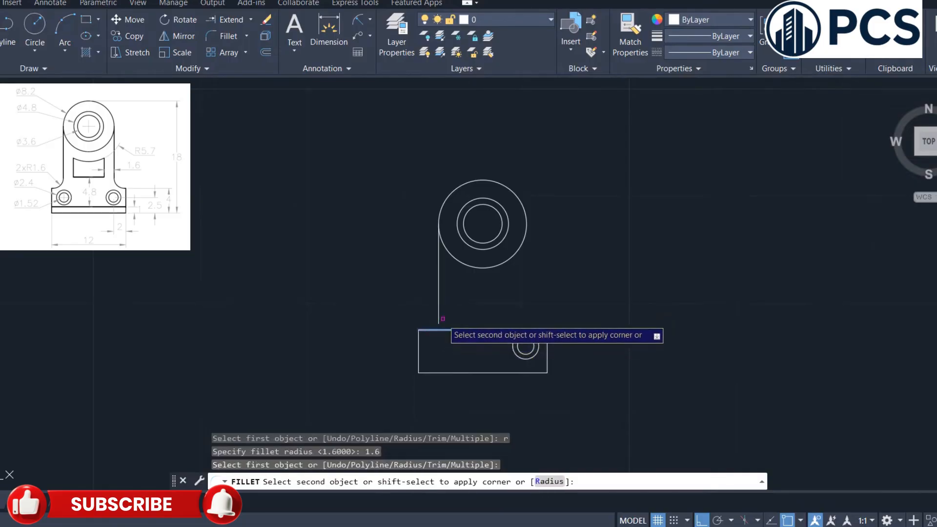
click(440, 312)
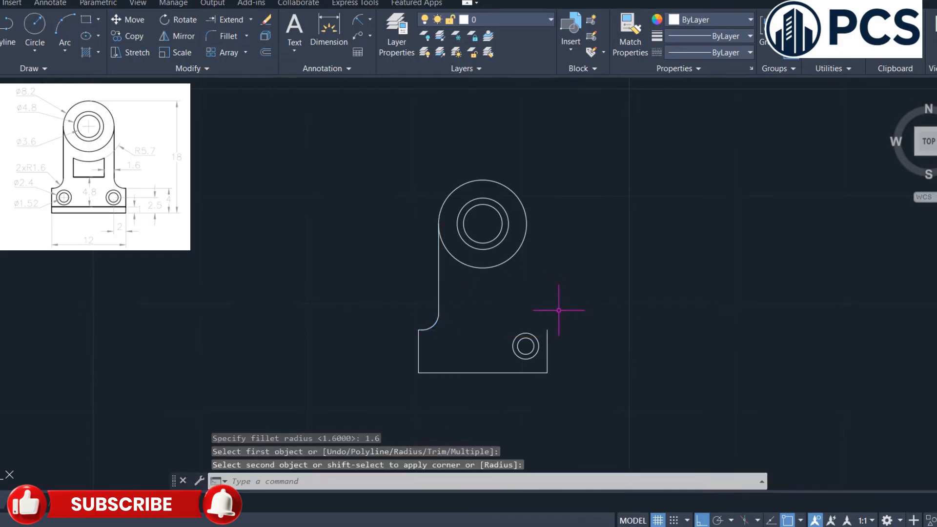
Step: Mirror the left vertical line, its fillet and the short top edge about the vertical axis through the large circles' centre, keeping the originals
click(458, 291)
scroll(460, 298, up, 2)
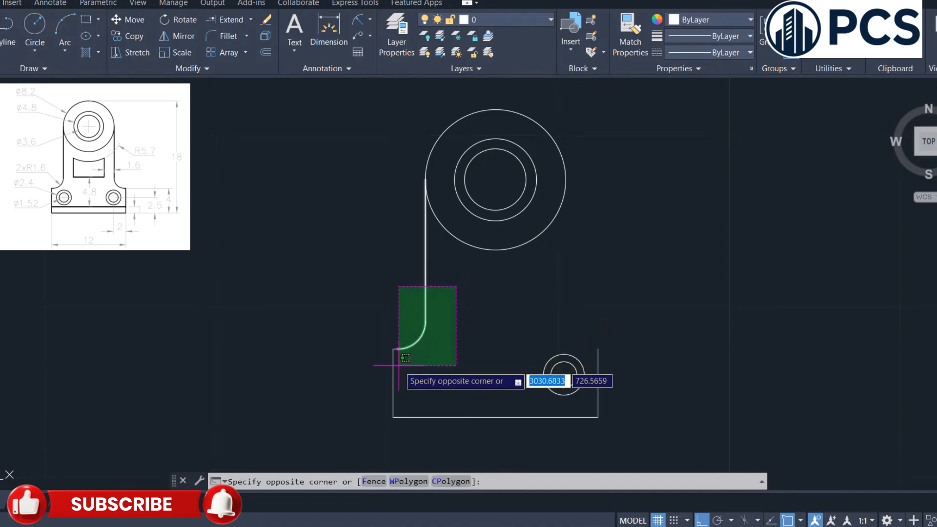
scroll(399, 364, up, 2)
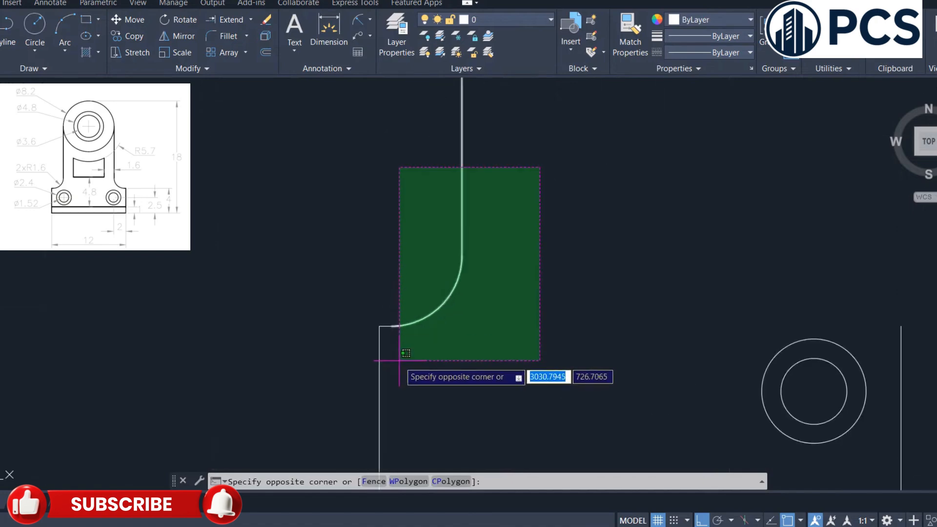
click(386, 336)
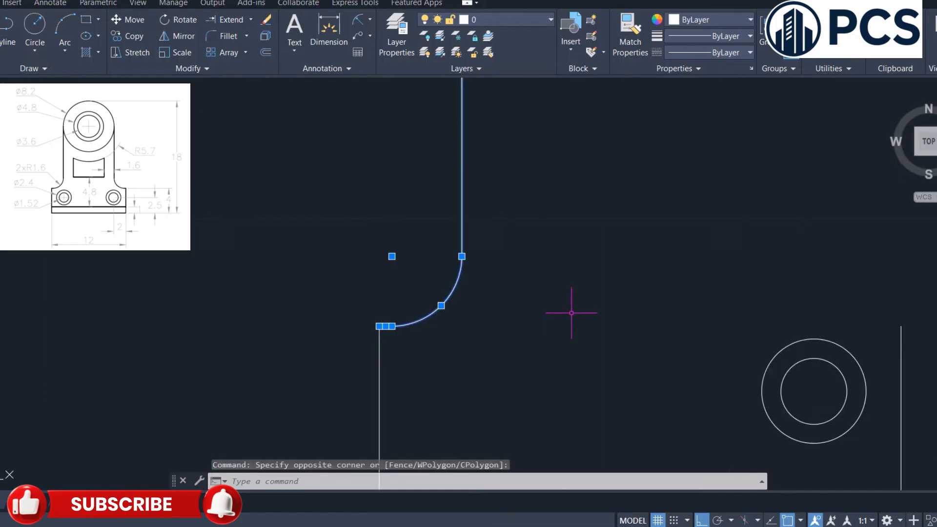
text(mi)
key(Return)
scroll(682, 275, down, 3)
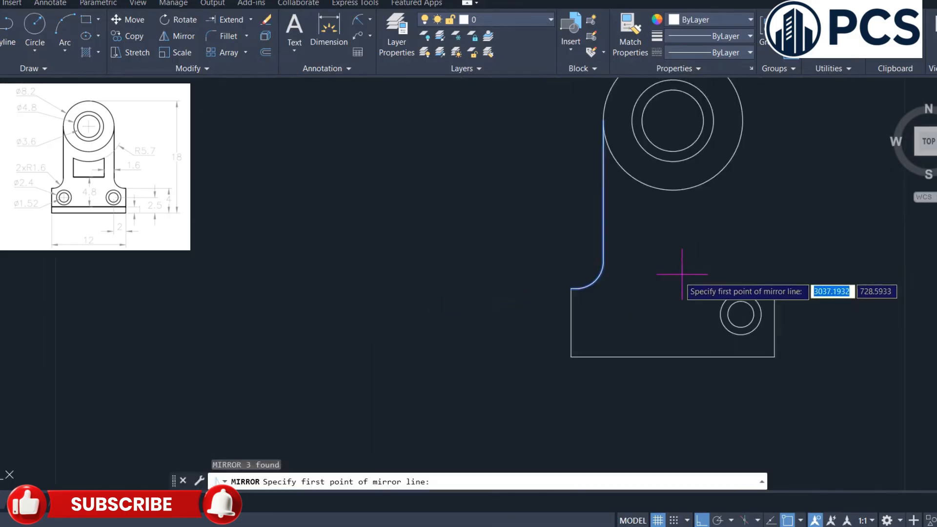
click(673, 121)
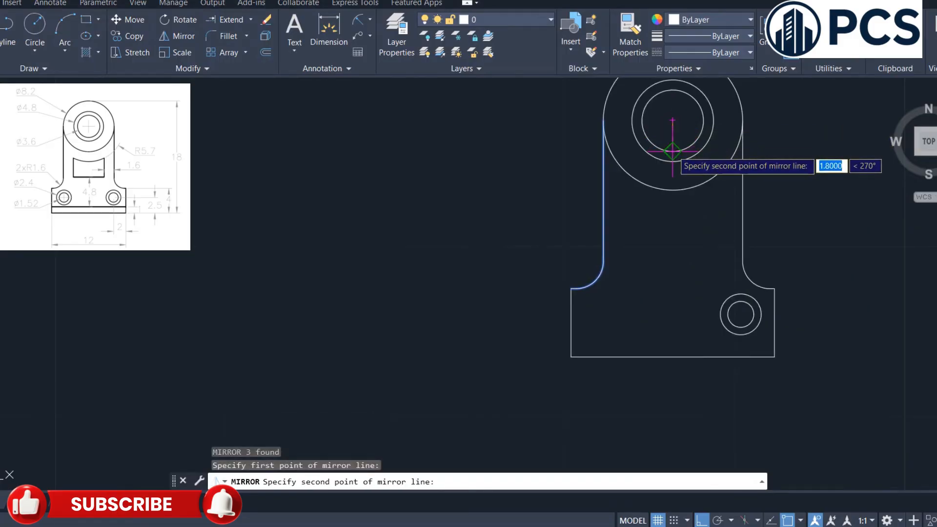
click(672, 151)
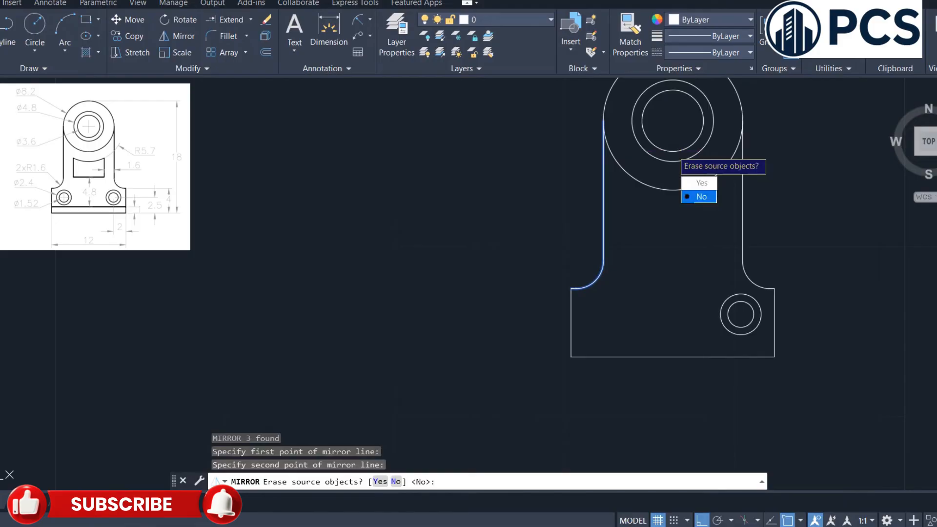
click(701, 196)
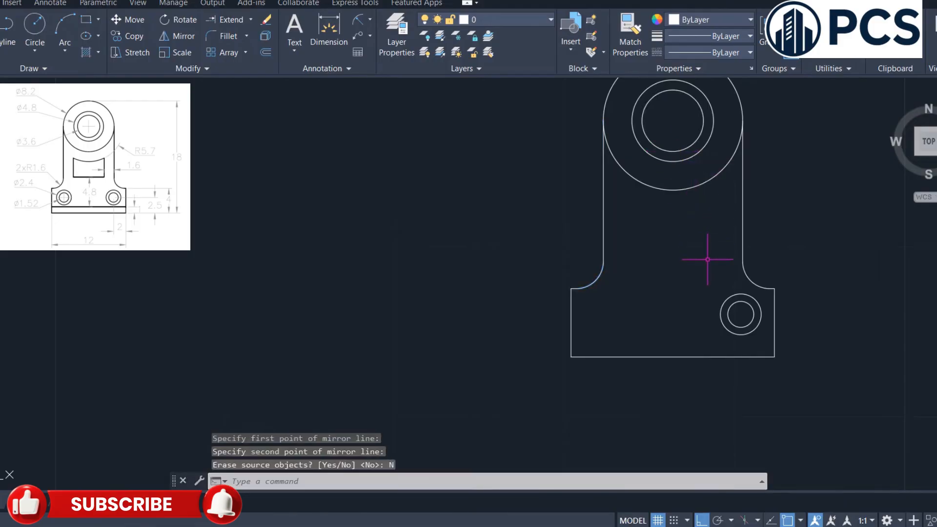
Step: Mirror the two small mounting-hole circles about the vertical axis through the large circles' centre, keeping the originals
mouse_move(708, 257)
middle_down()
mouse_move(621, 253)
mouse_move(621, 244)
middle_up()
click(633, 278)
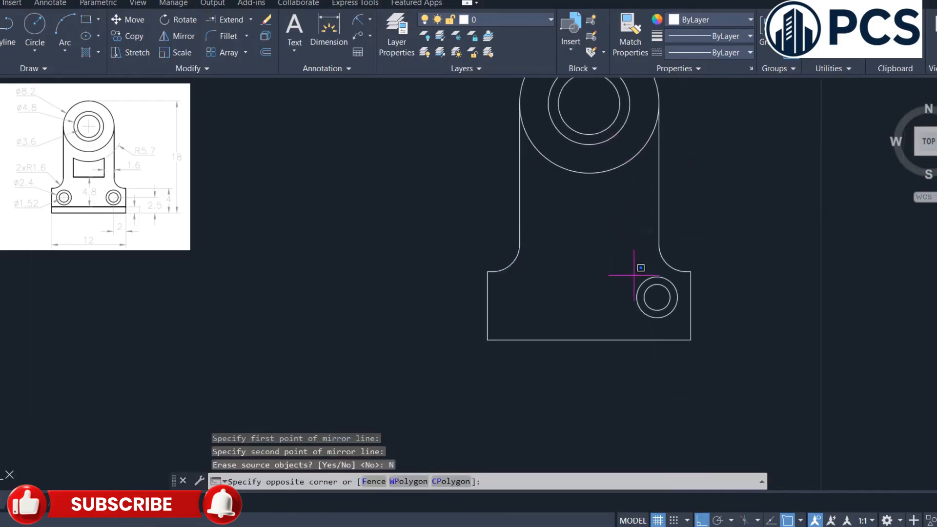
click(658, 302)
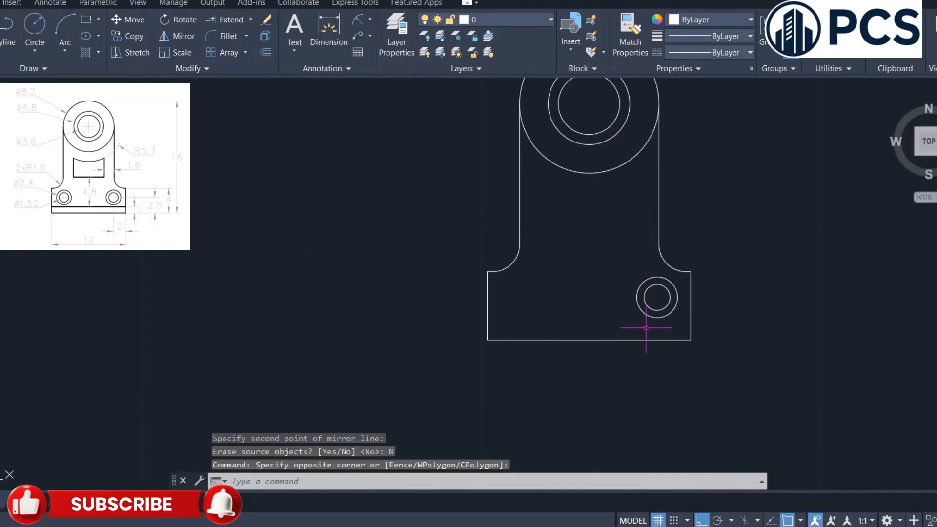
middle_drag(681, 315, 667, 293)
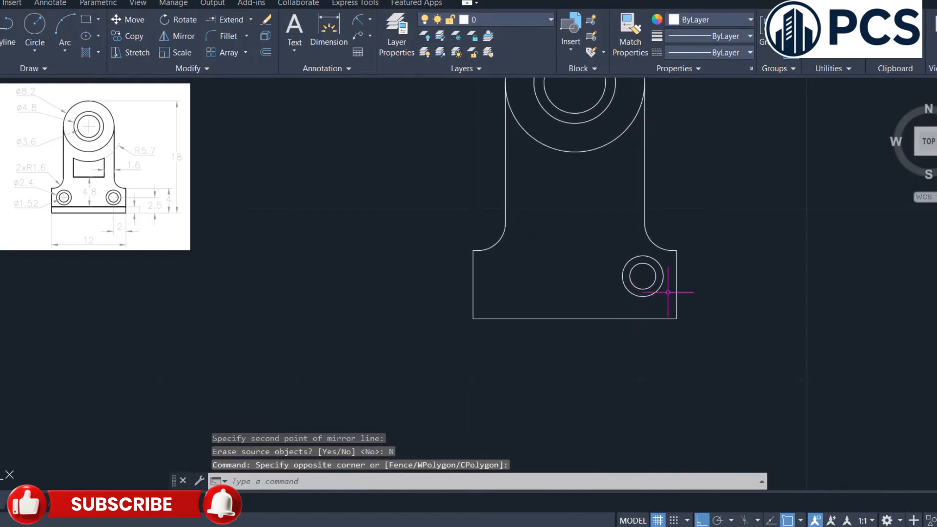
drag(661, 299, 630, 276)
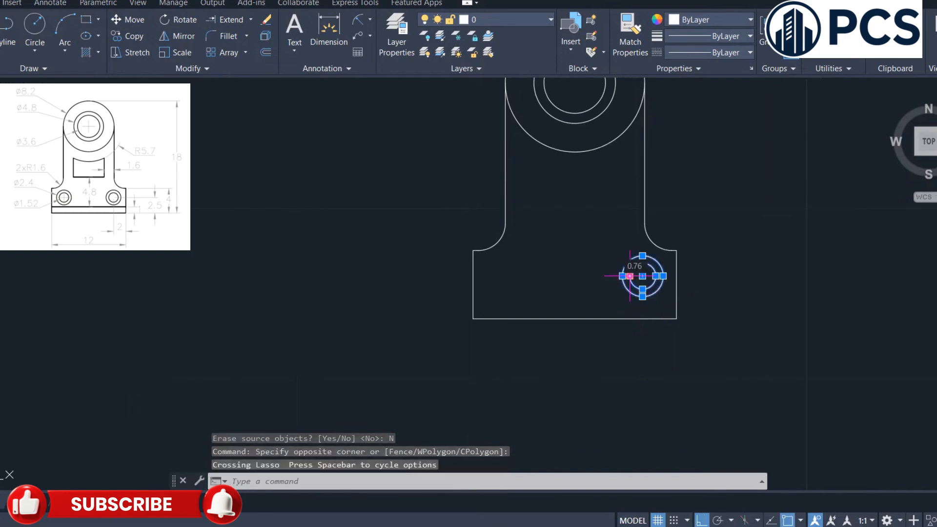
text(mi)
key(Return)
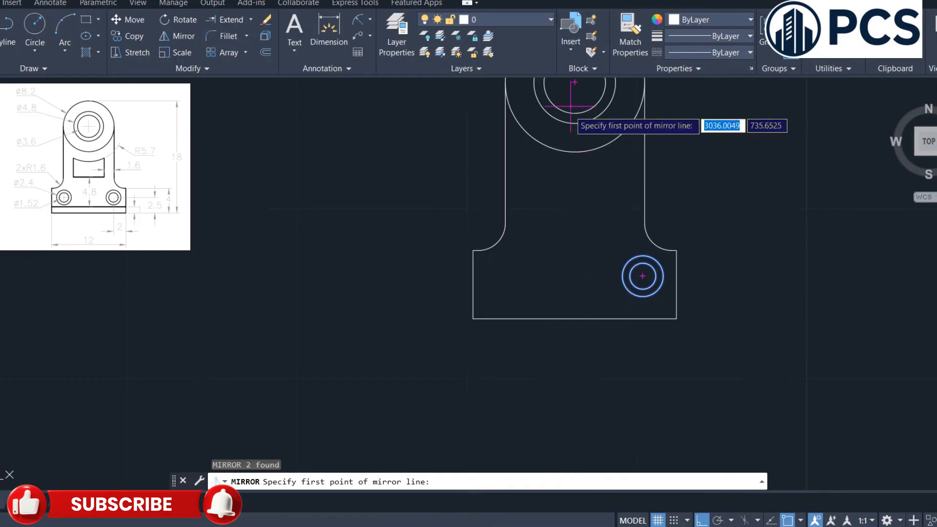
middle_drag(573, 93, 574, 130)
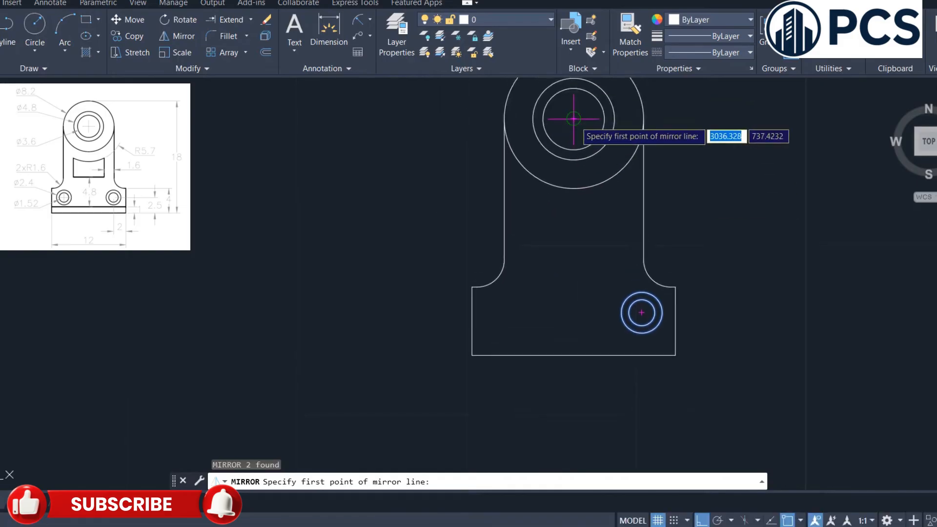
click(573, 118)
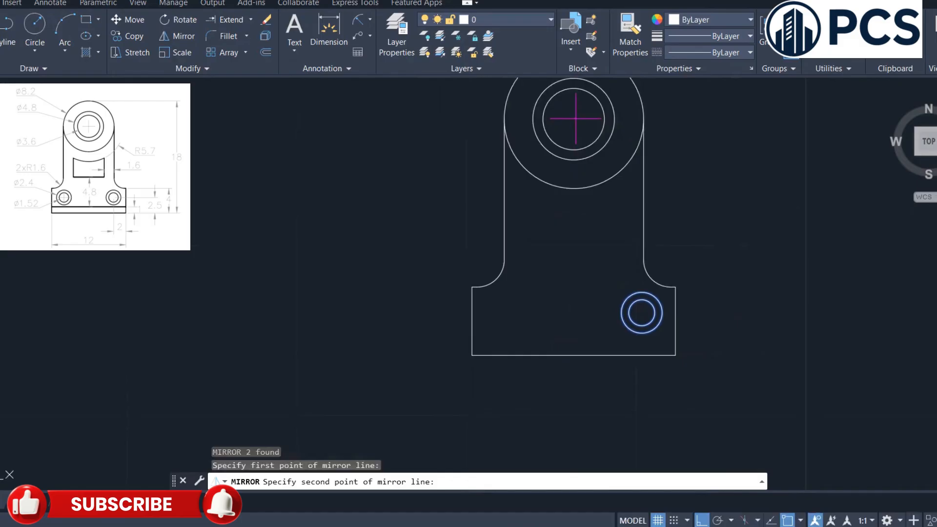
click(574, 148)
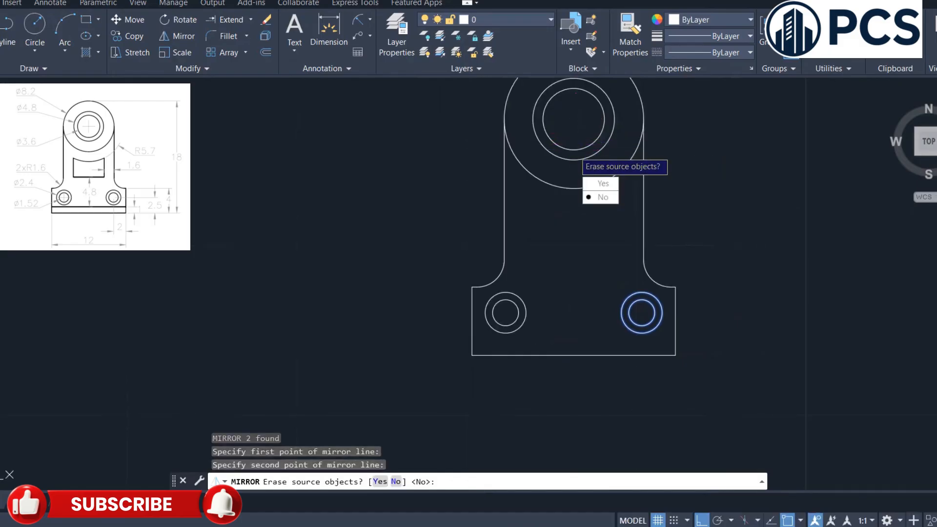
text(N)
key(Return)
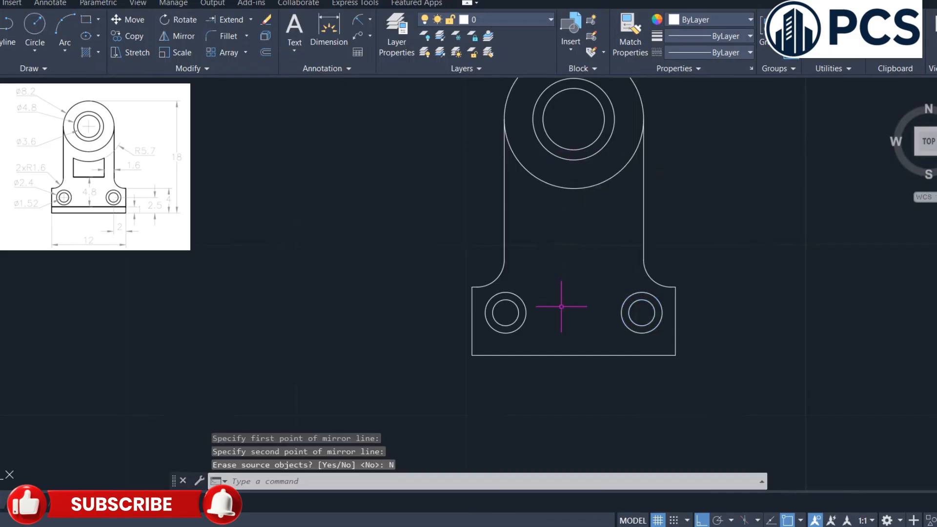
Step: Offset the base's bottom edge upward by 1
text(o)
key(Return)
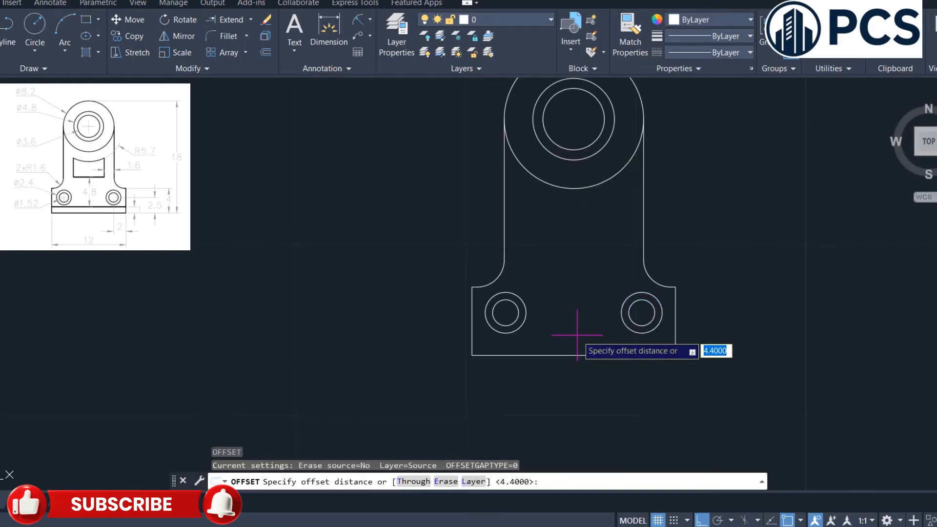
text(1)
key(Return)
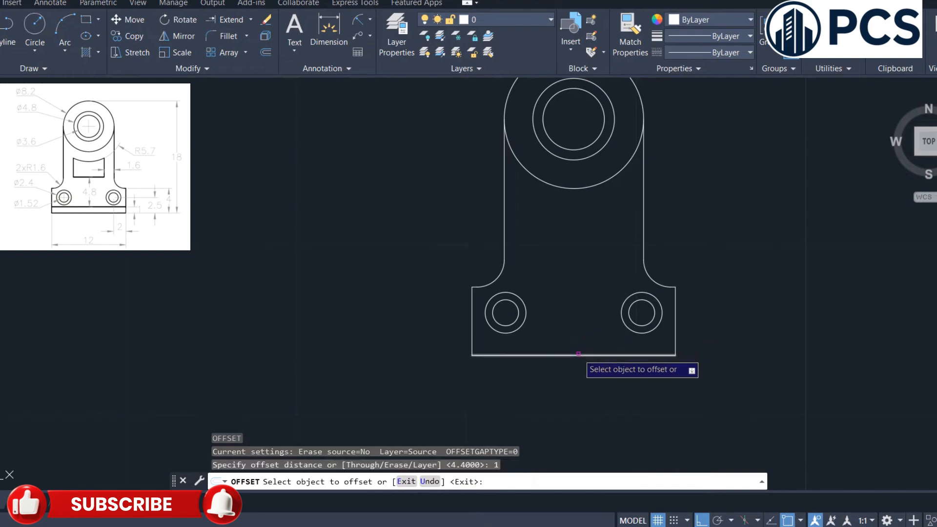
click(578, 354)
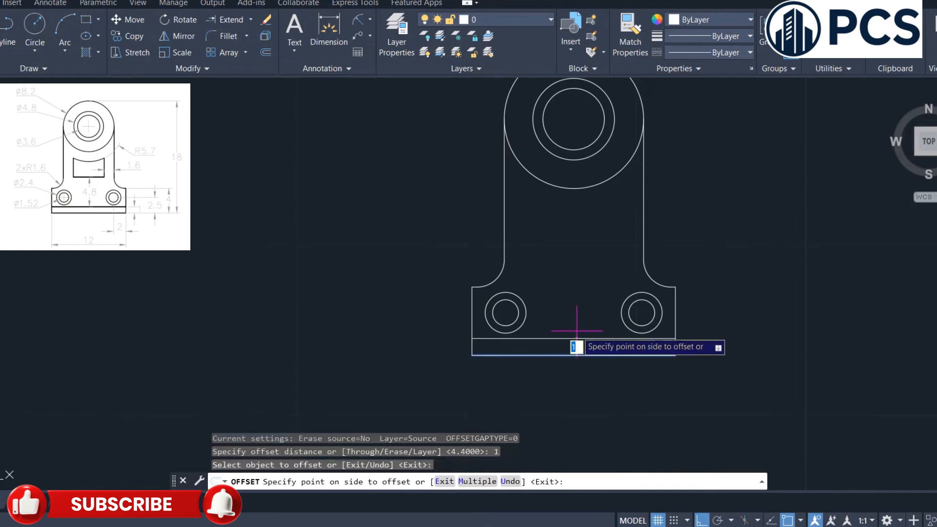
click(577, 334)
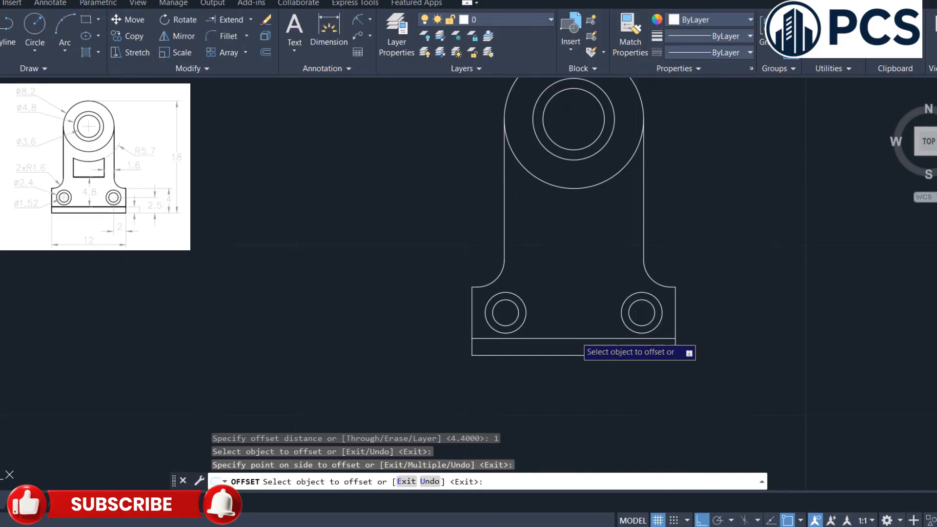
Step: Offset the inner horizontal base line upward by 4.8
click(575, 336)
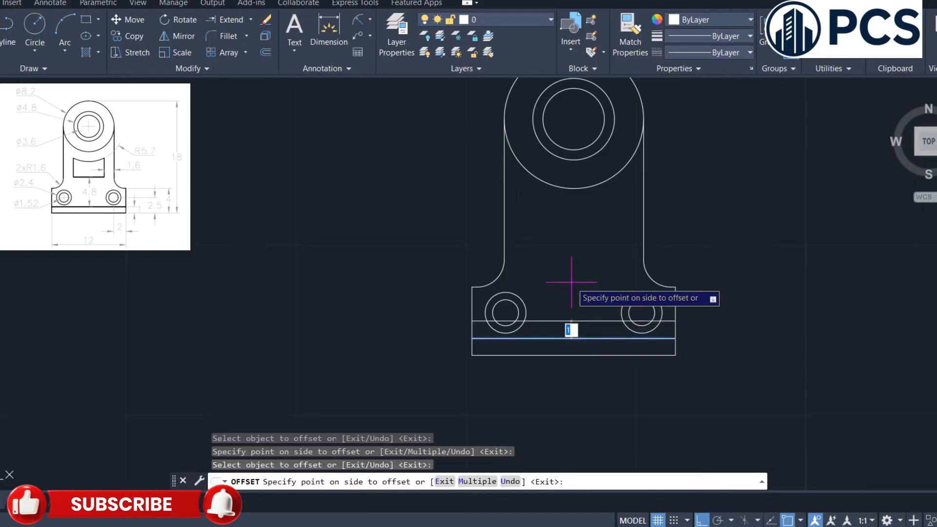
text(4.4)
key(BackSpace)
text(8)
key(Return)
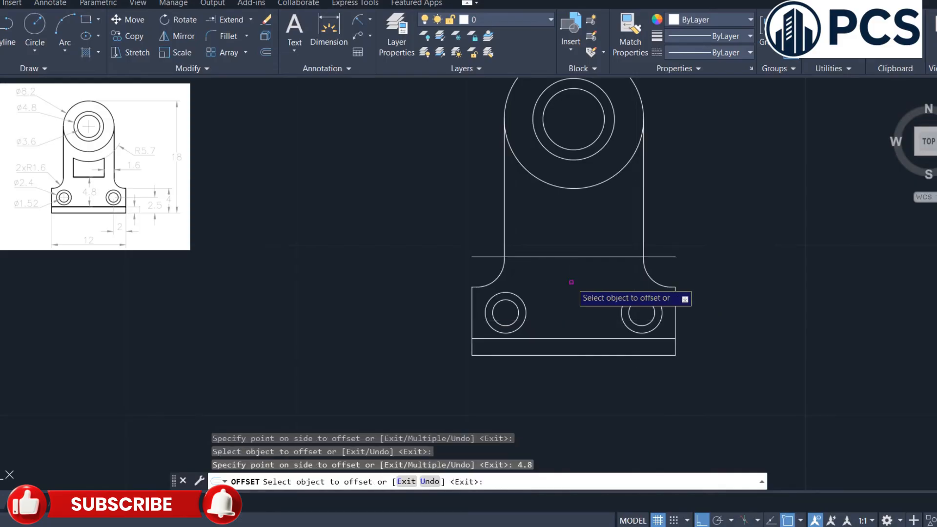
Step: Offset the 8.2 diameter boss circle outward by 1.6
click(578, 187)
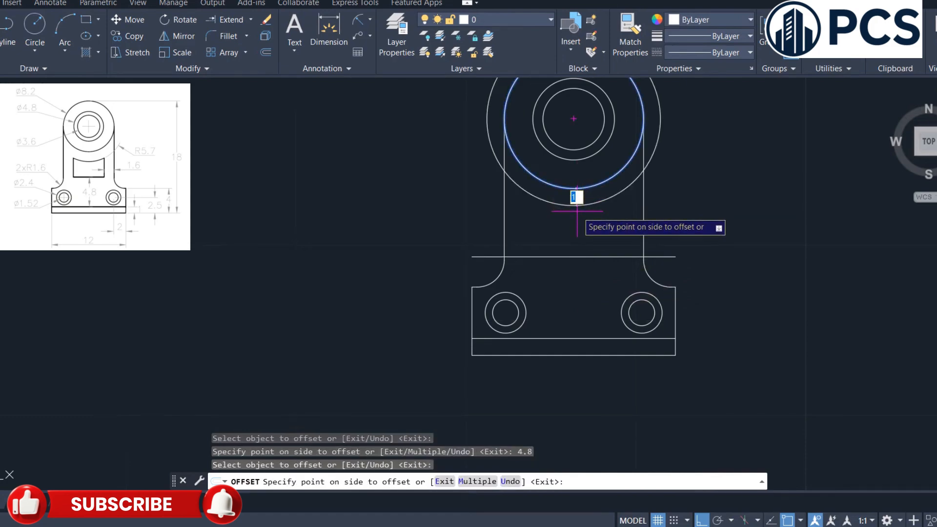
text(1.6)
key(Return)
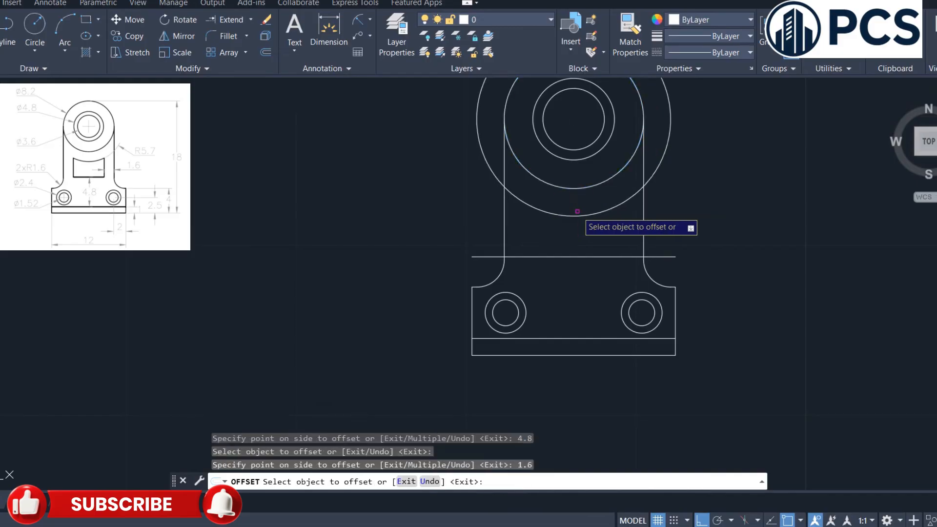
Step: Offset the right and left vertical side lines of the upright inward by 1.6 each
click(644, 218)
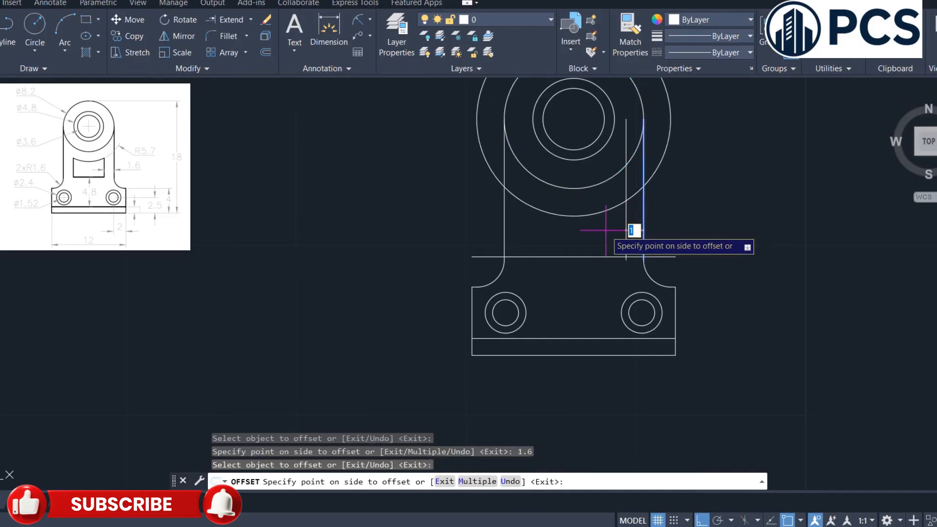
text(1.6)
key(Return)
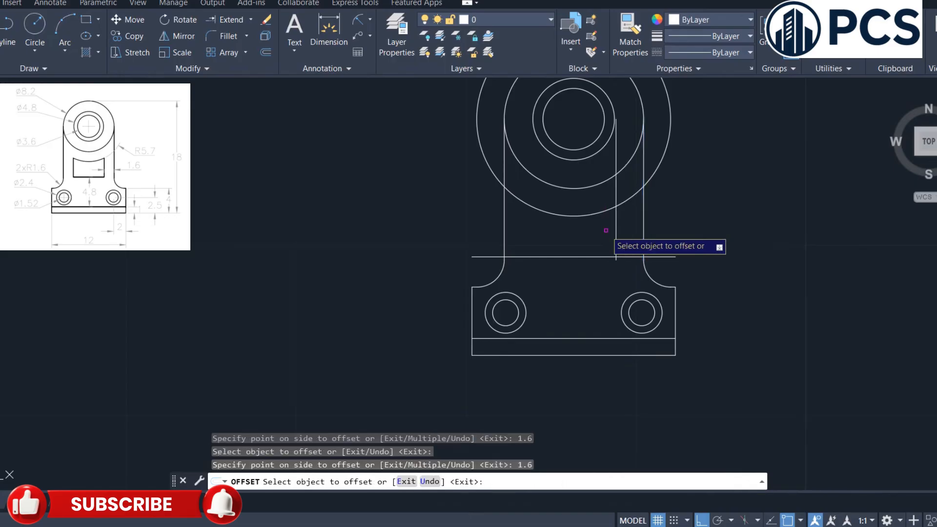
click(505, 225)
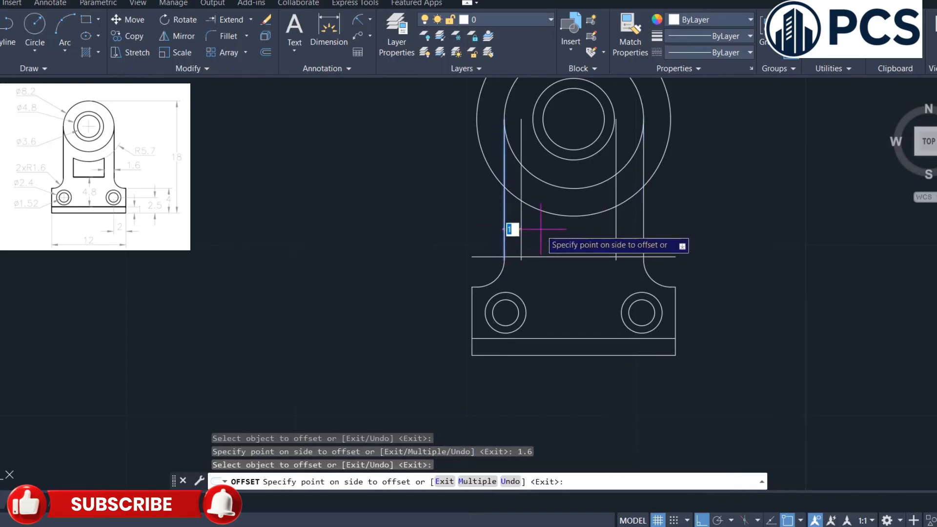
text(1.6)
key(Return)
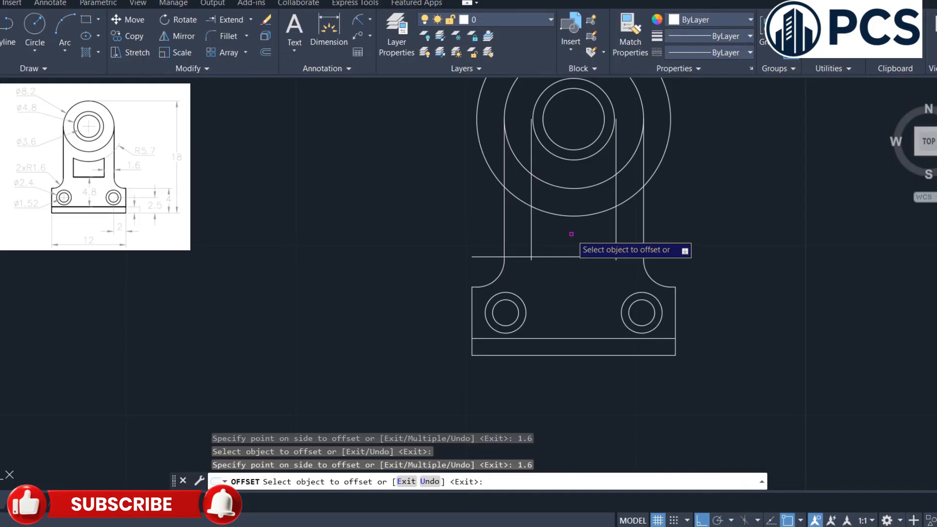
Step: Trim the horizontal line between the left upright side and the window, and the inner vertical lines' ends overhanging below the window
key(Escape)
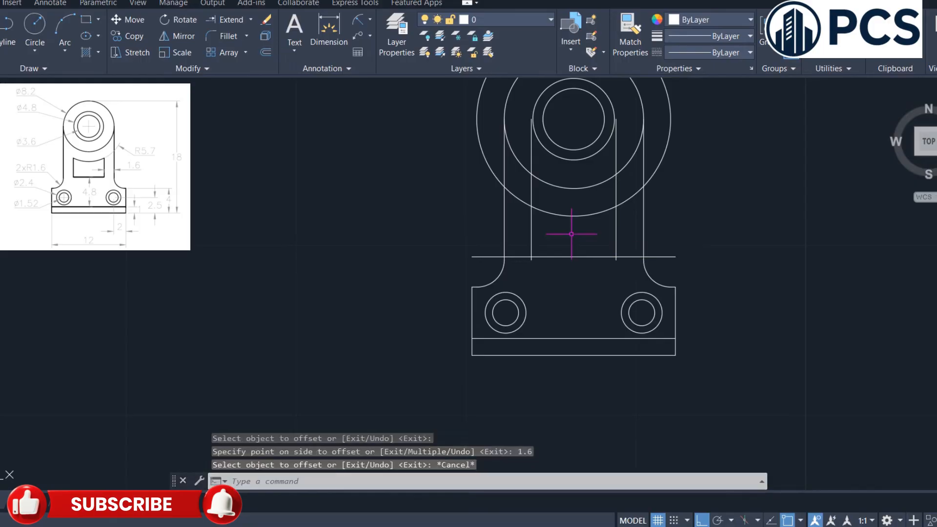
text(t)
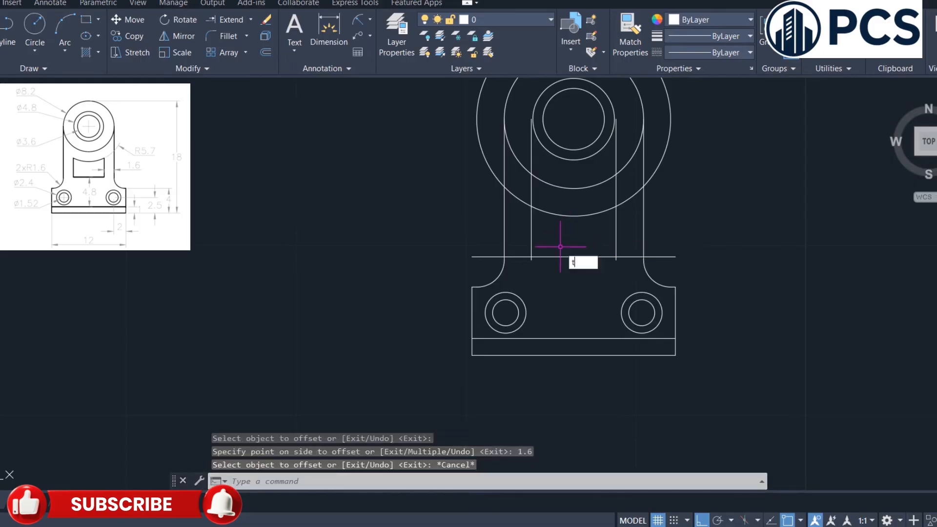
text(r)
key(Return)
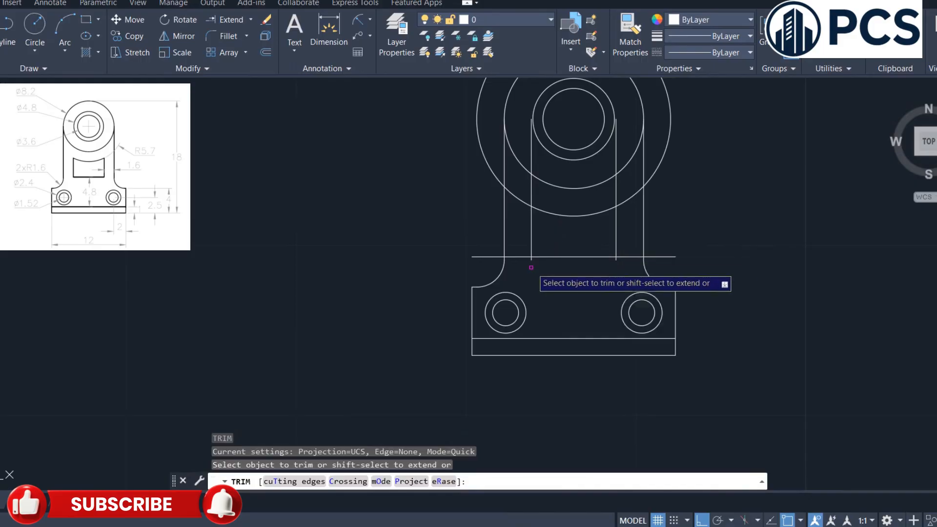
scroll(528, 270, up, 5)
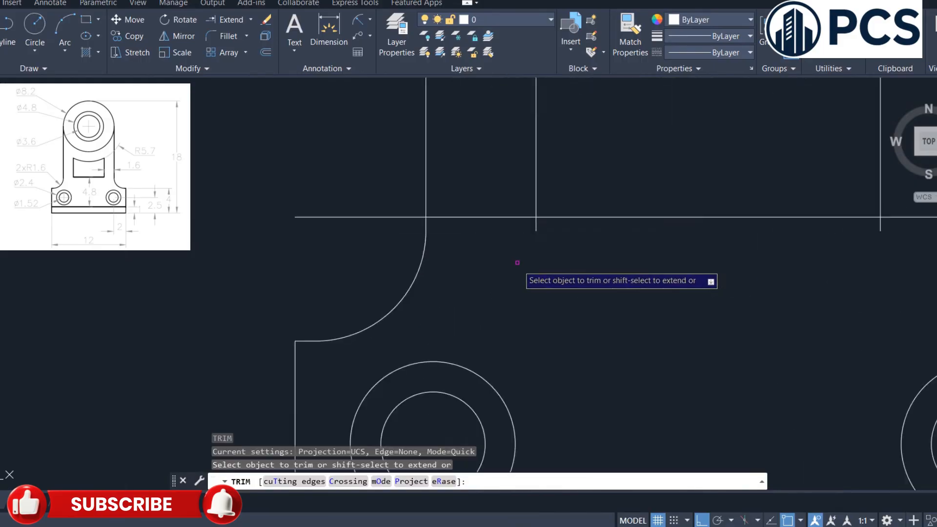
click(488, 185)
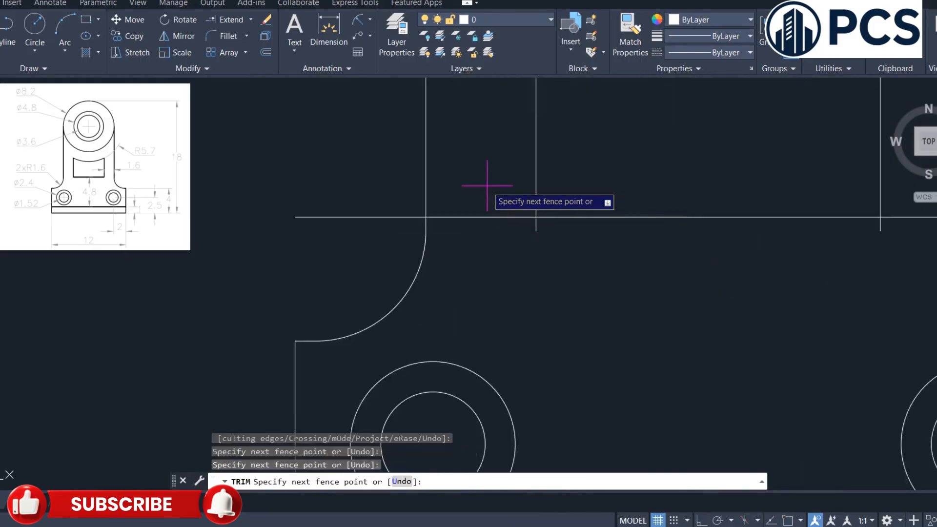
click(487, 186)
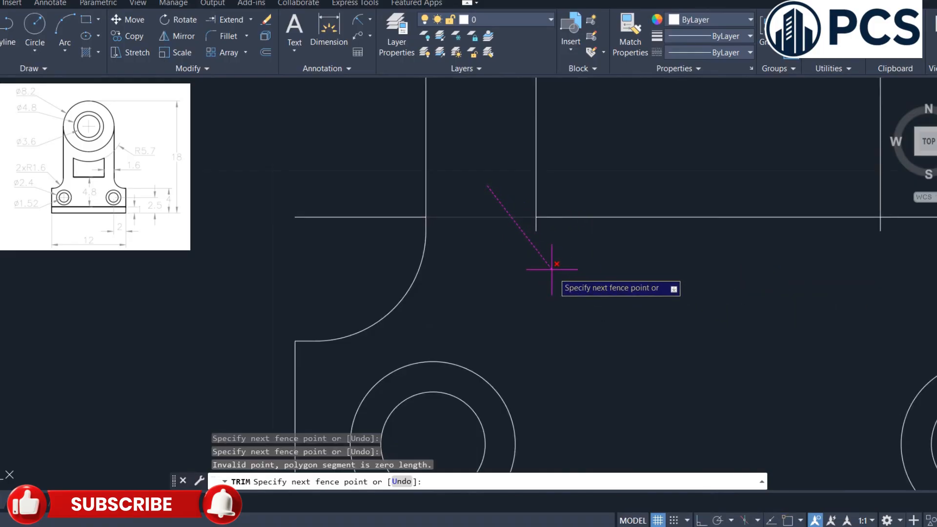
key(Return)
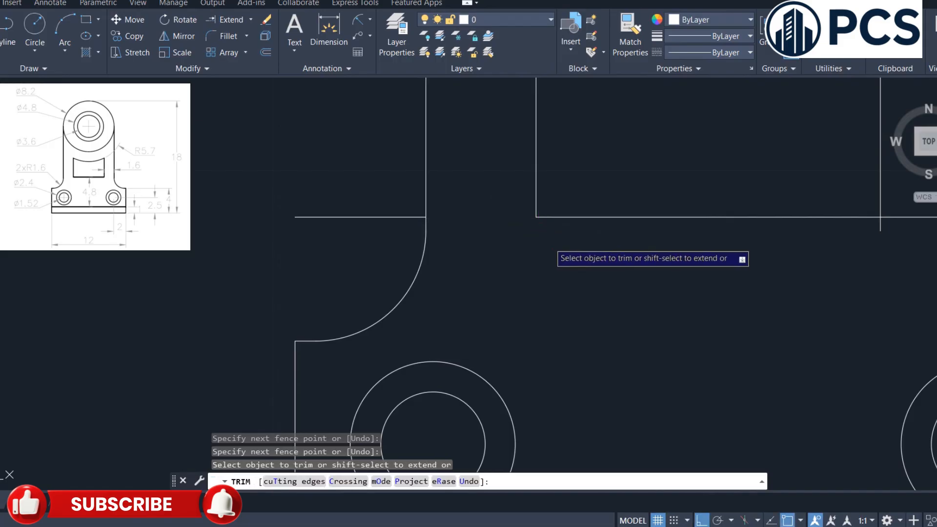
scroll(565, 270, down, 3)
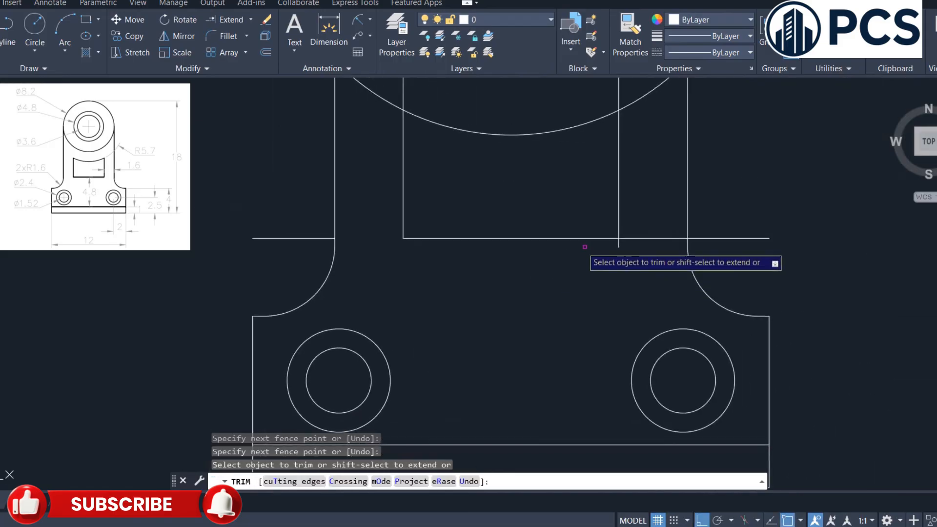
click(619, 245)
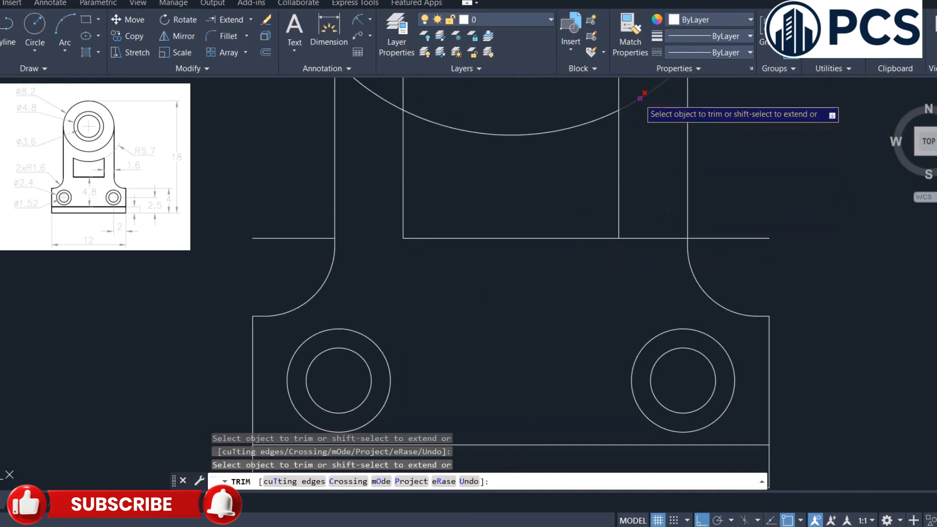
Step: Trim the inner verticals above the window's arc, the outer circle beside the window, and the horizontal line between window and right upright side
scroll(647, 127, down, 3)
middle_drag(652, 167, 658, 220)
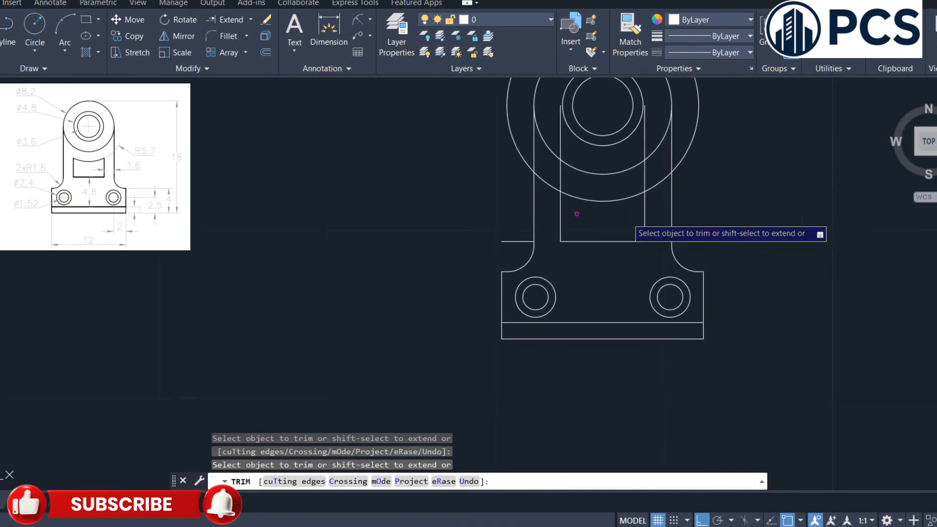
click(547, 200)
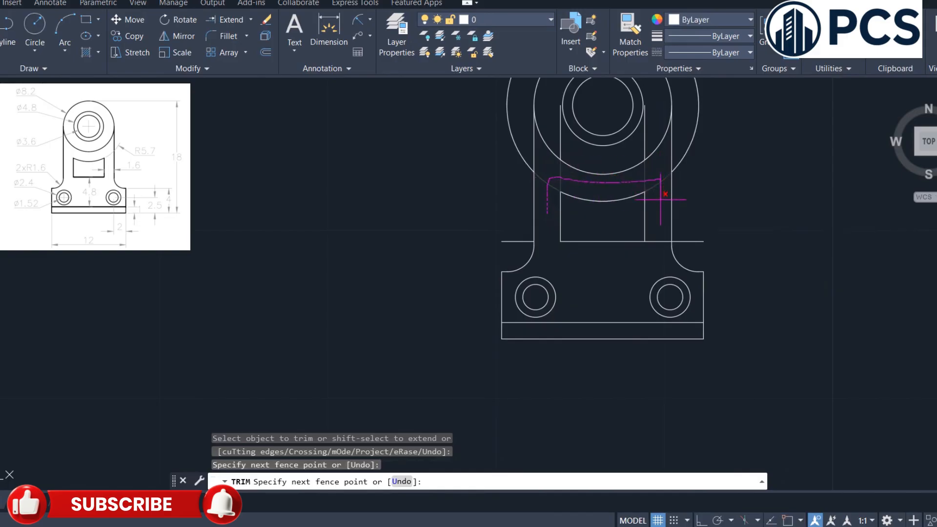
drag(655, 253, 654, 256)
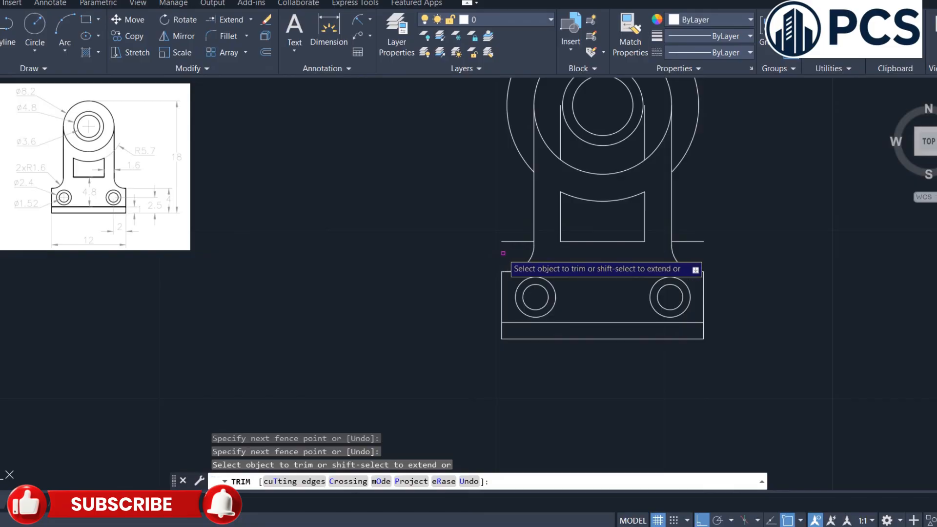
Step: Remove the leftover horizontal line stubs and the remaining outermost circle arc outside the upright
drag(506, 252, 513, 205)
drag(516, 138, 511, 163)
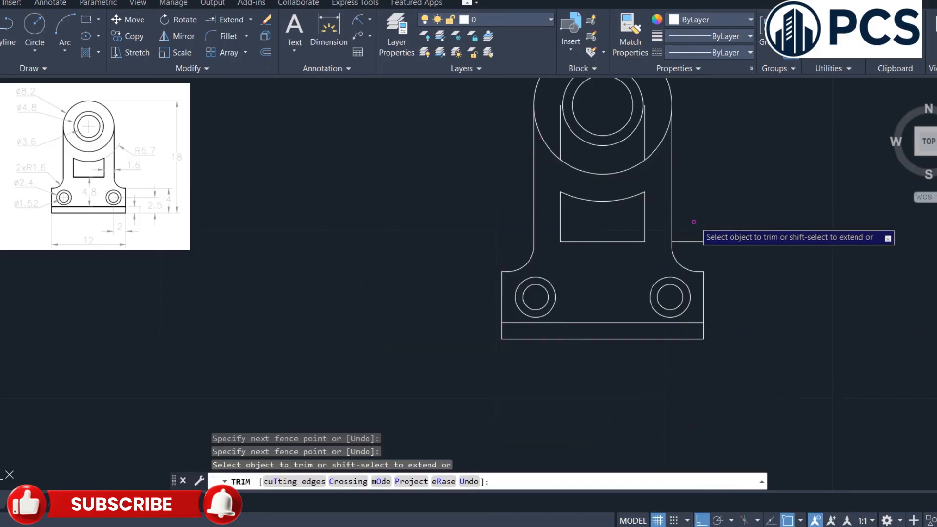
drag(694, 222, 690, 246)
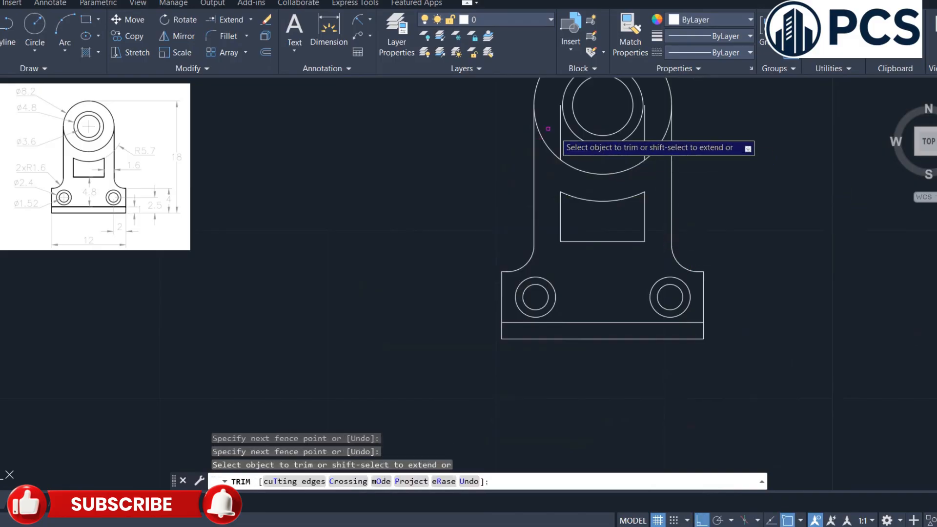
Step: Trim away the inner vertical line remnants inside the 8.2 diameter boss circle and finish trimming
drag(551, 129, 566, 144)
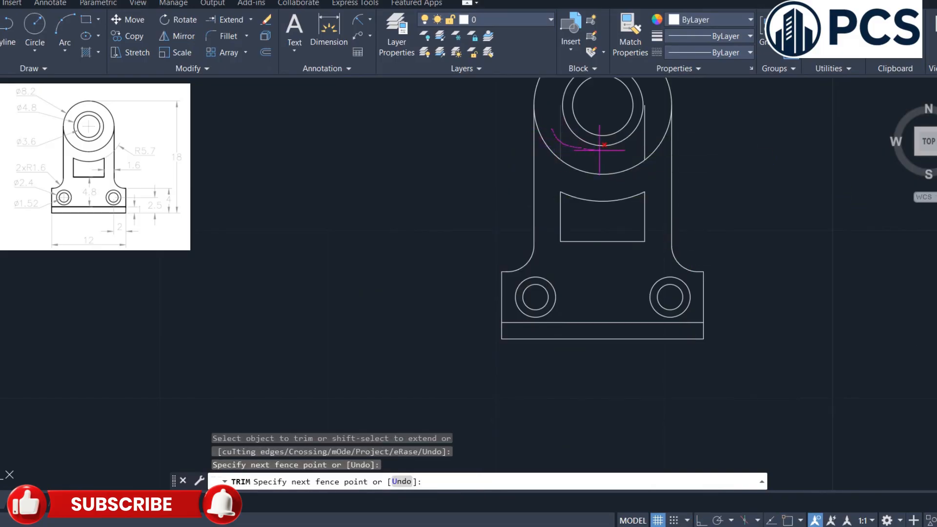
drag(657, 142, 657, 142)
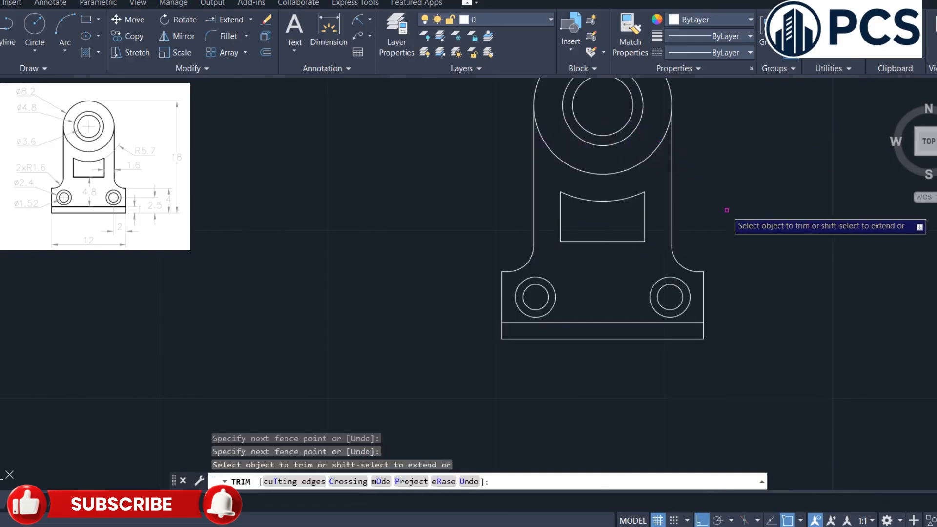
scroll(657, 225, down, 3)
mouse_move(657, 225)
middle_down()
mouse_move(565, 255)
mouse_move(555, 246)
middle_up()
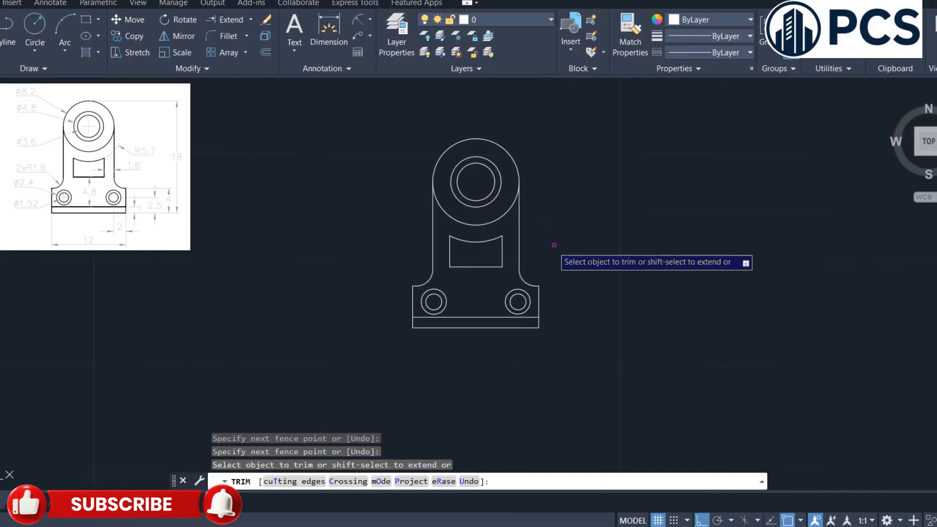
right_click(614, 223)
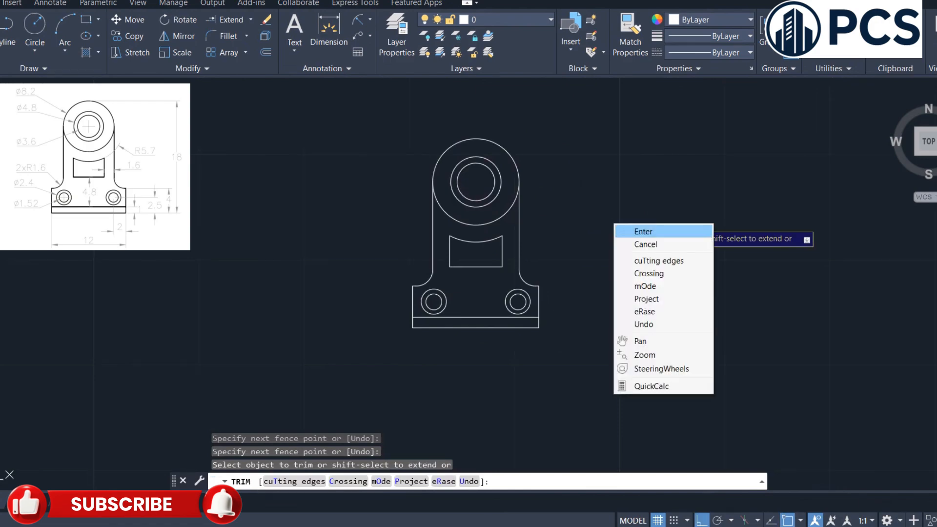
click(619, 230)
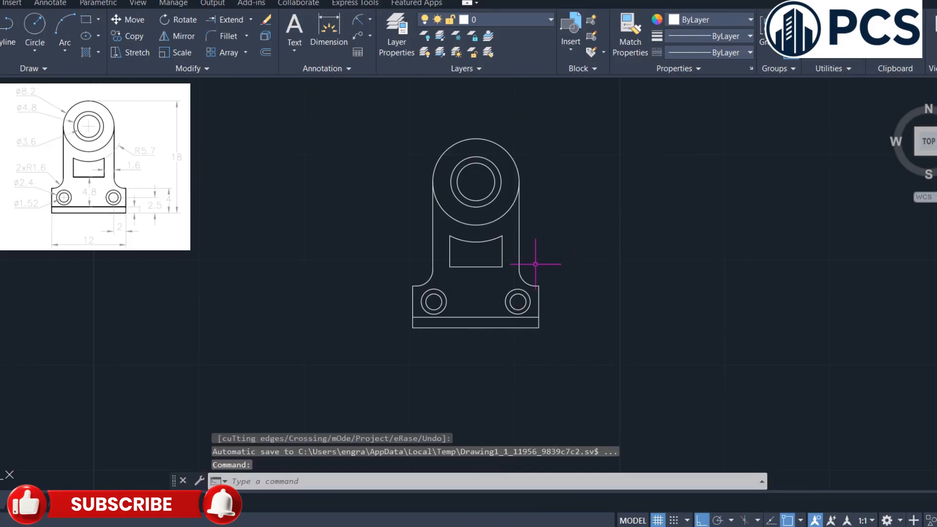
Step: Add a diameter dimension to the outer boss circle, placing its text to the upper right of the circle
scroll(532, 268, up, 2)
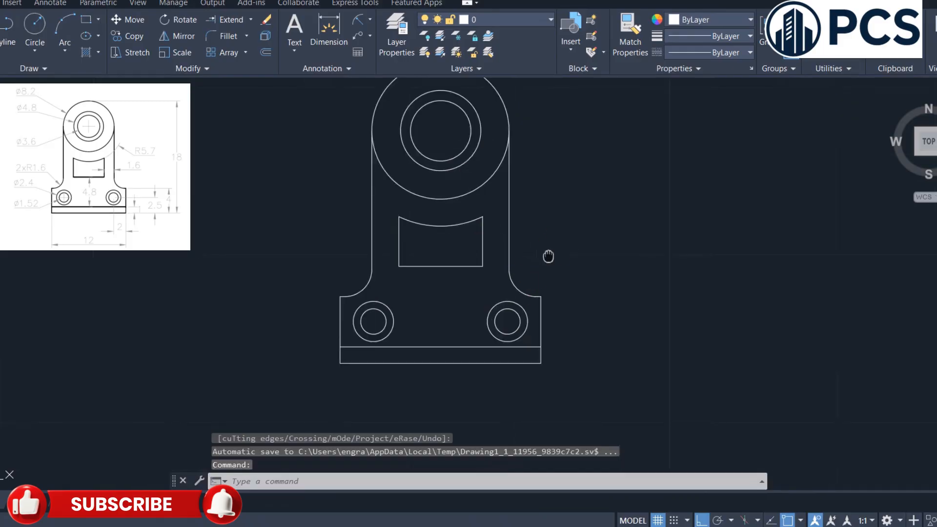
mouse_move(548, 257)
middle_down()
mouse_move(556, 303)
mouse_move(568, 301)
mouse_move(560, 301)
middle_up()
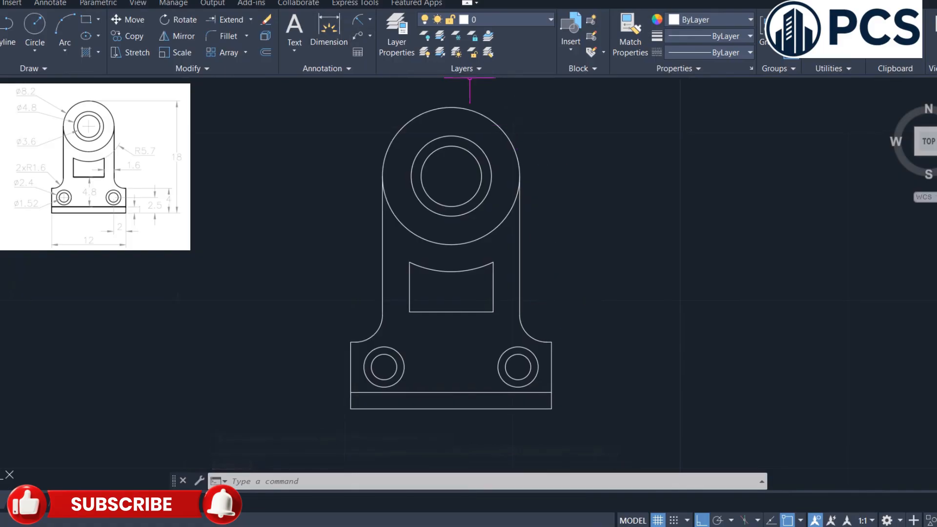
click(358, 20)
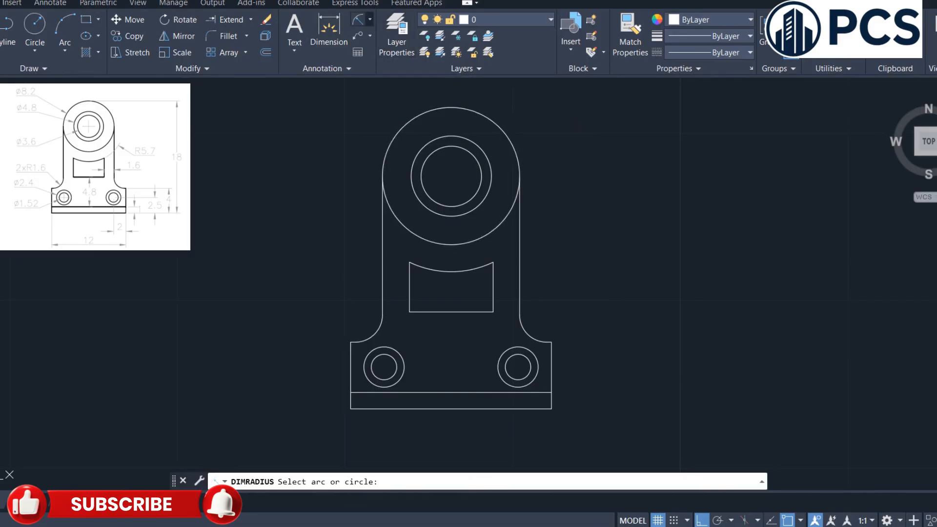
click(370, 20)
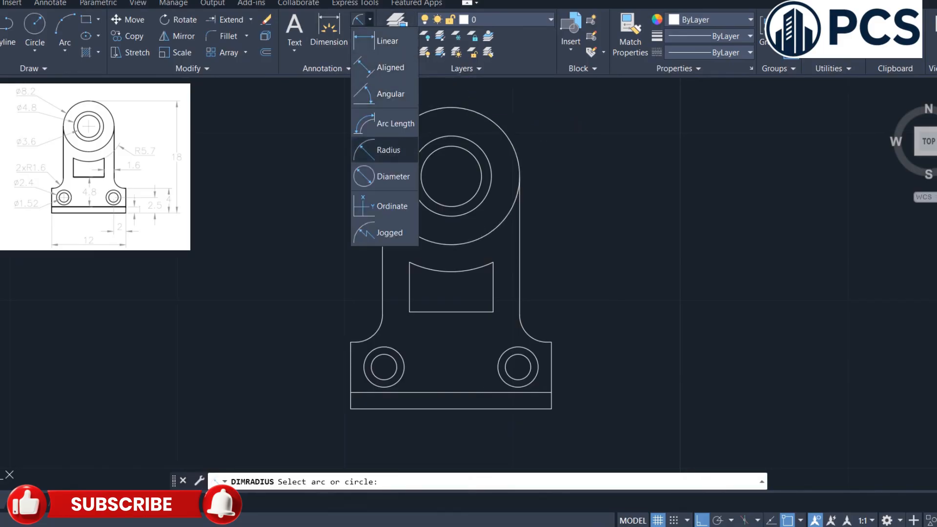
click(390, 176)
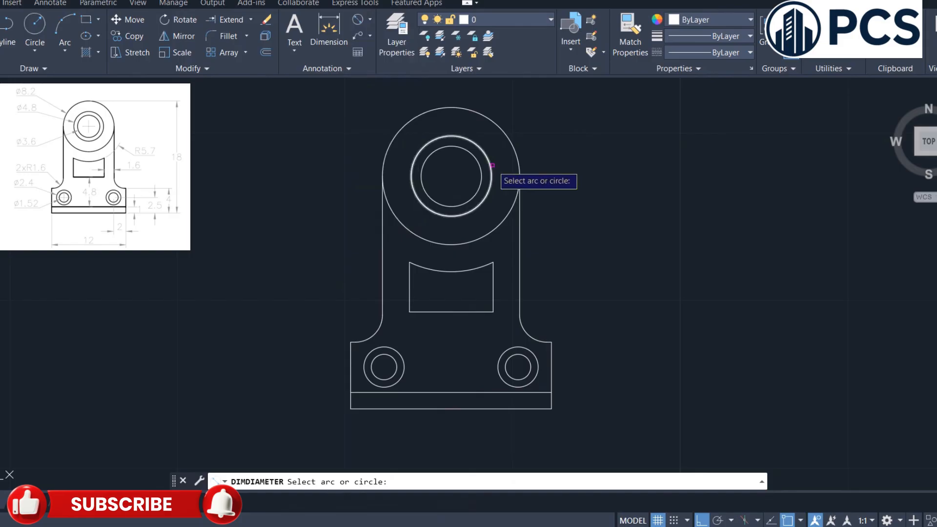
click(512, 146)
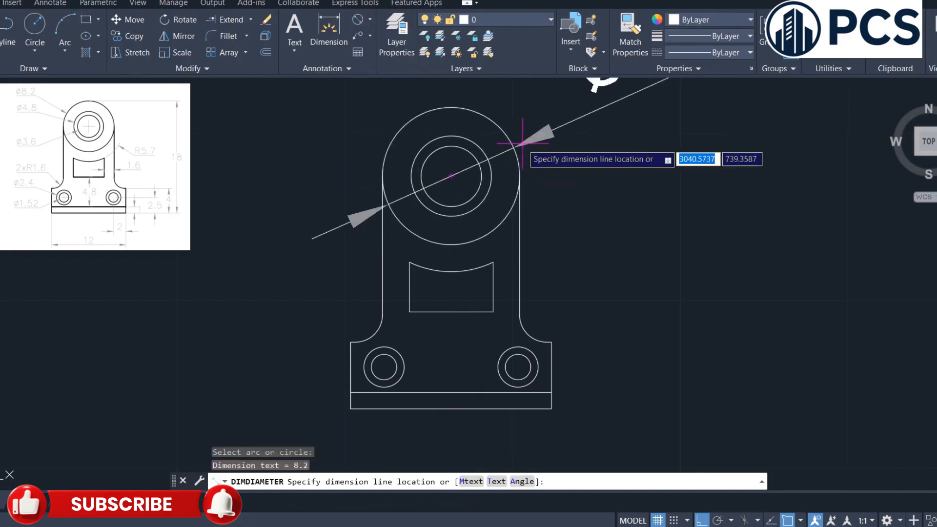
click(538, 166)
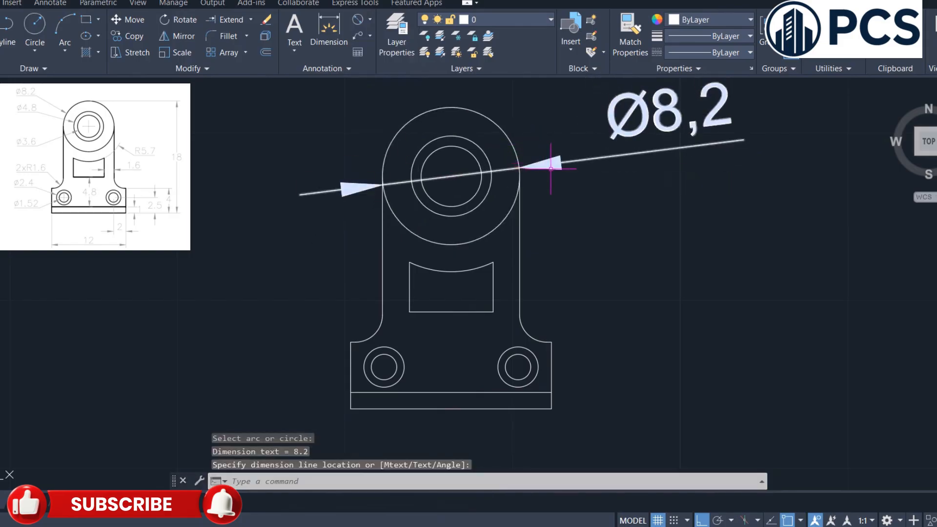